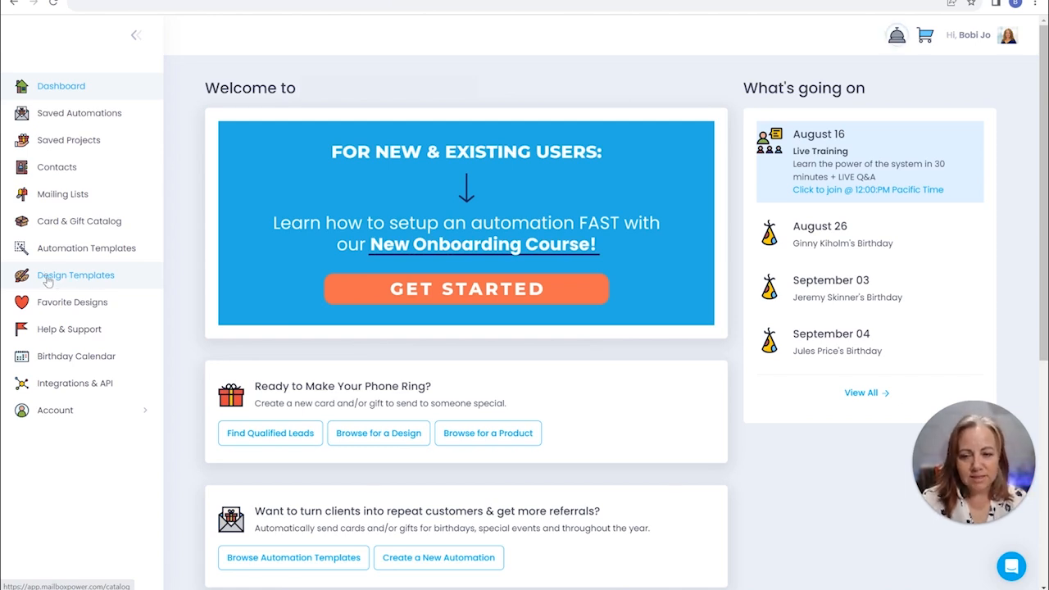
Browse the design templates by occasion and filter them to the Birthday designs under Most Popular
click(48, 281)
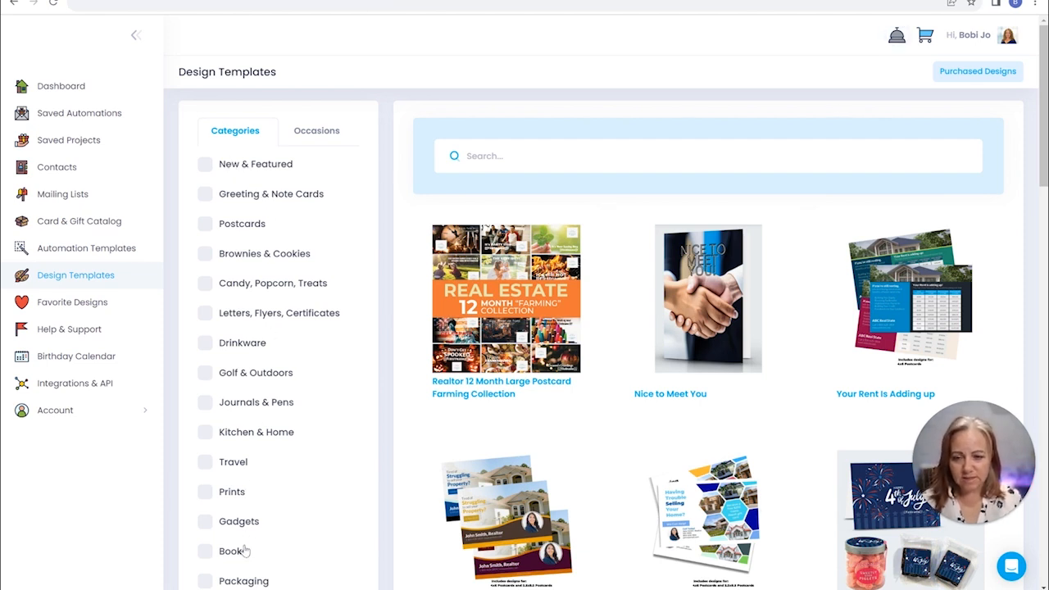
click(296, 137)
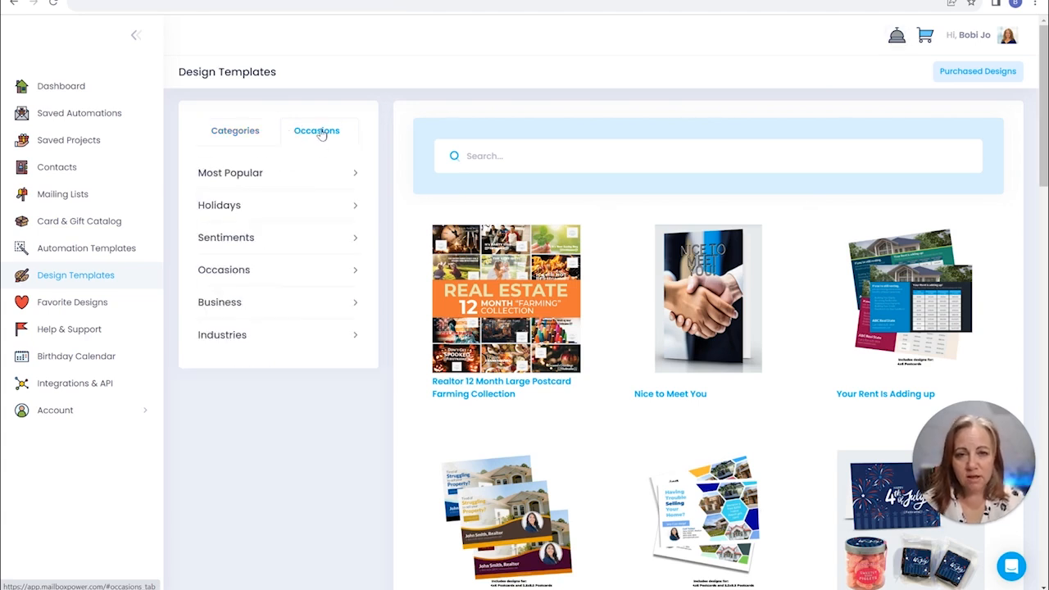
click(225, 174)
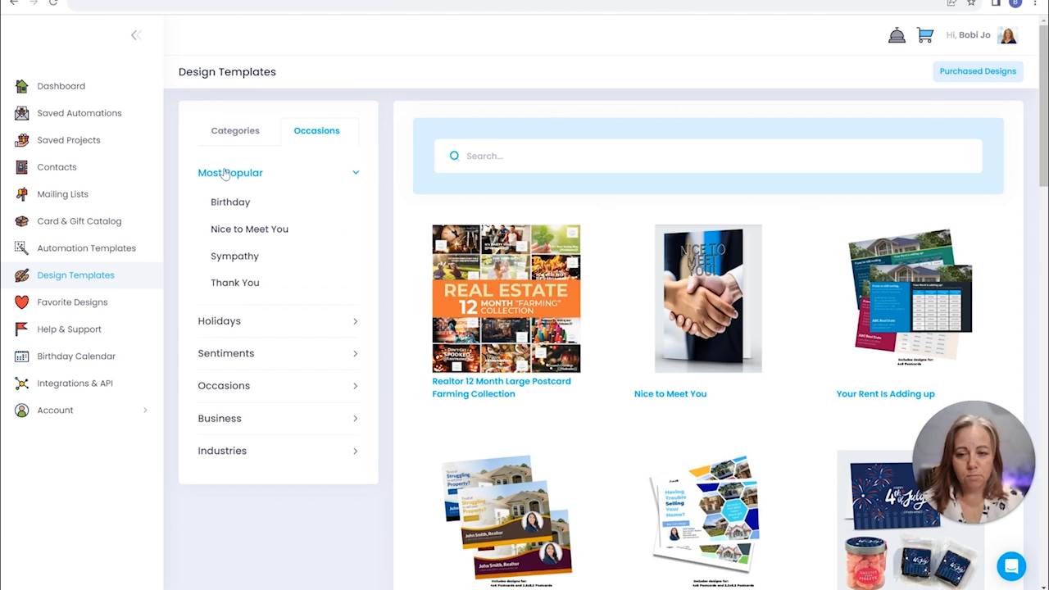
click(243, 321)
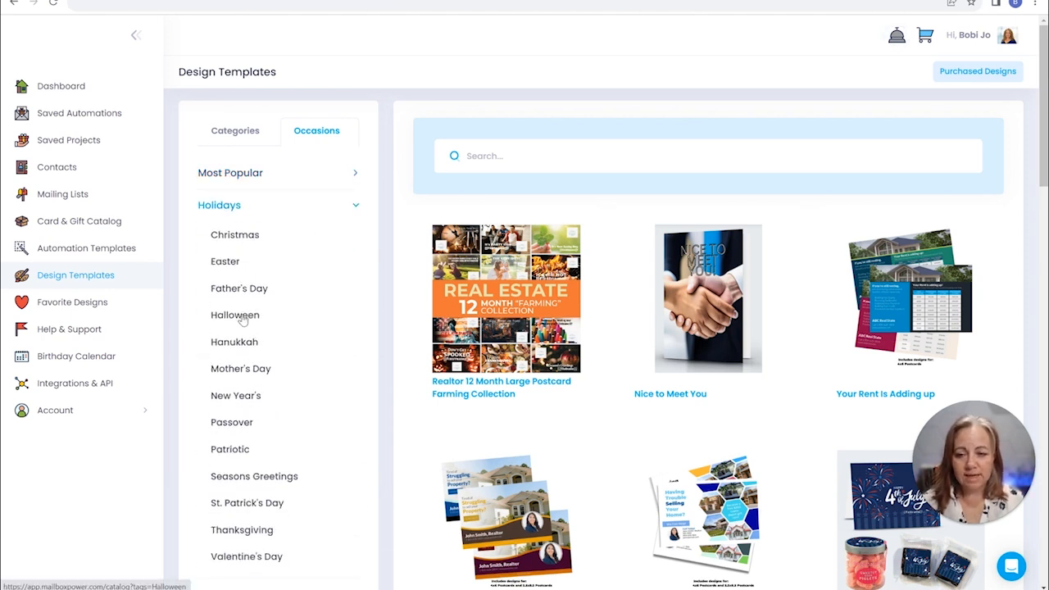
click(218, 203)
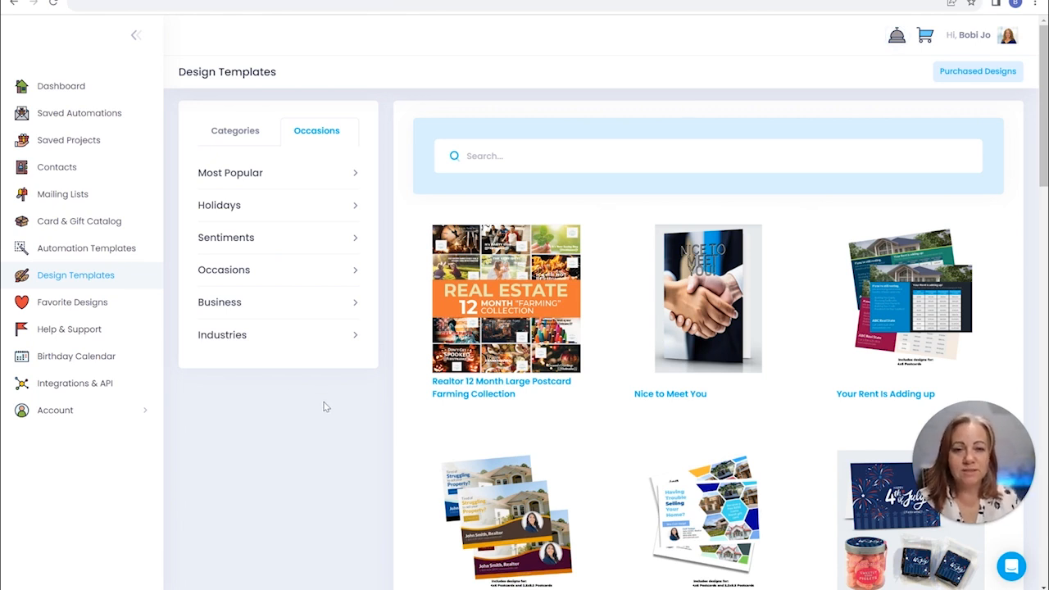
click(241, 172)
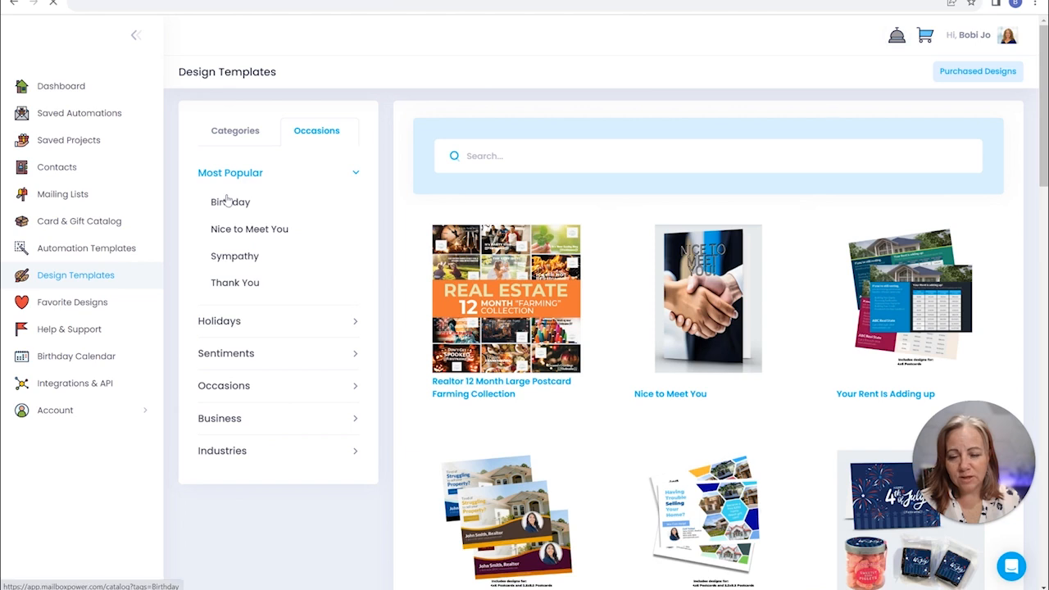
click(224, 202)
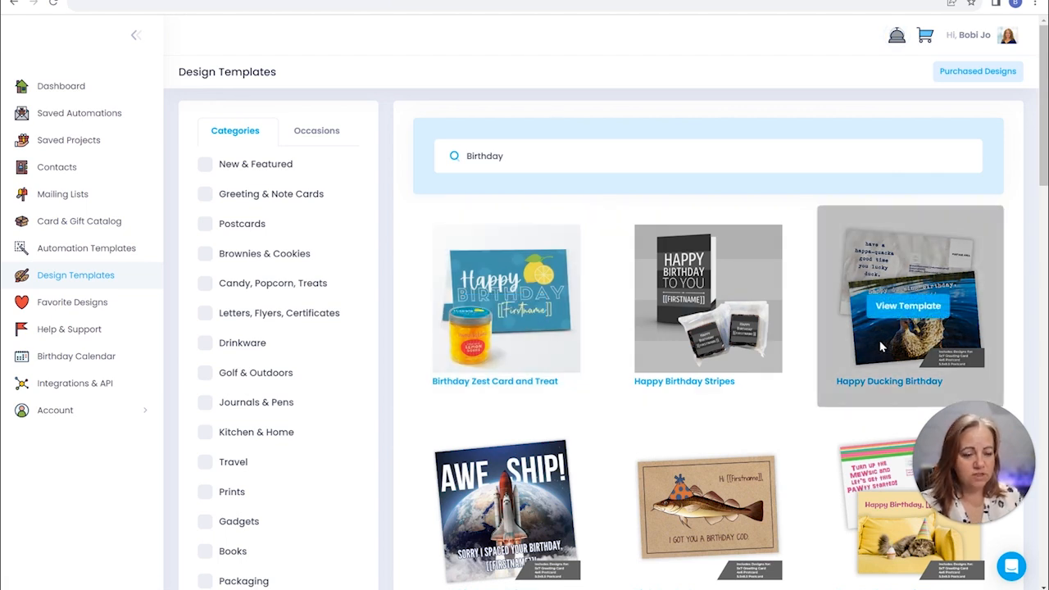
Look through the birthday designs and open the Birthday Zest Card and Treat template
scroll(831, 300, down, 3)
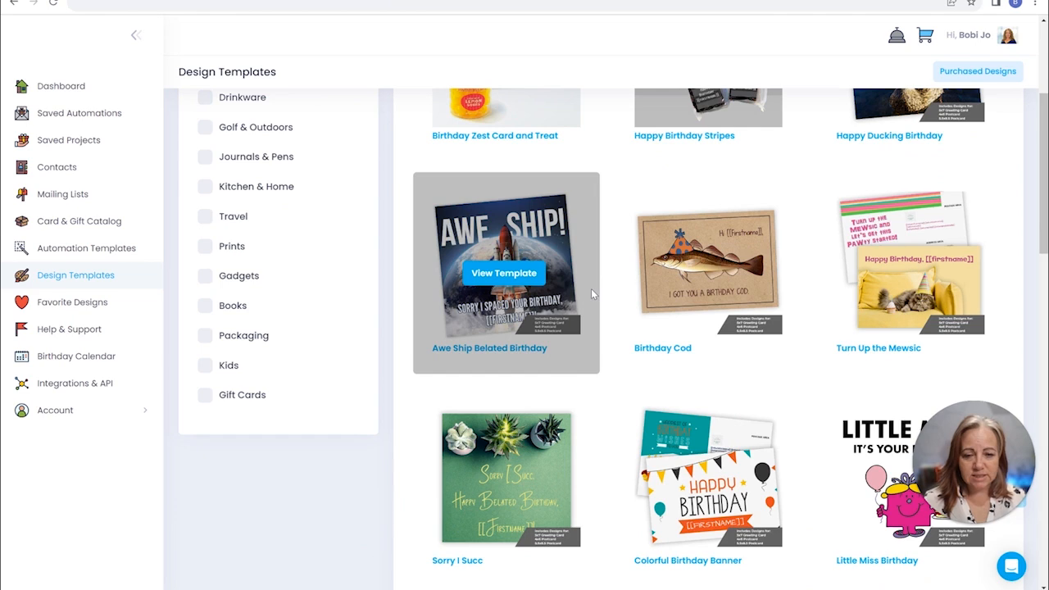
scroll(497, 168, up, 3)
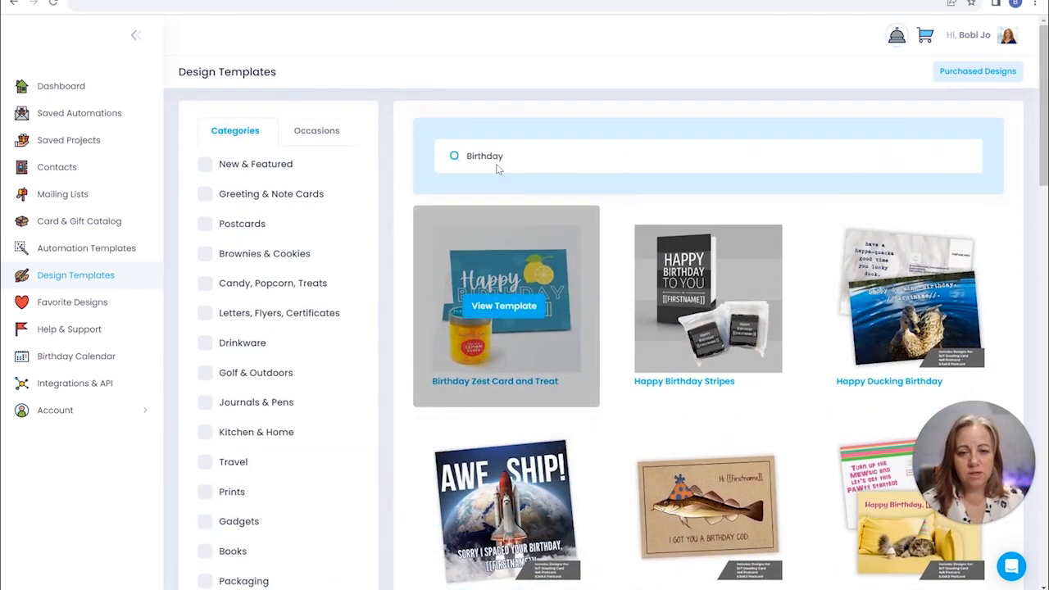
click(498, 159)
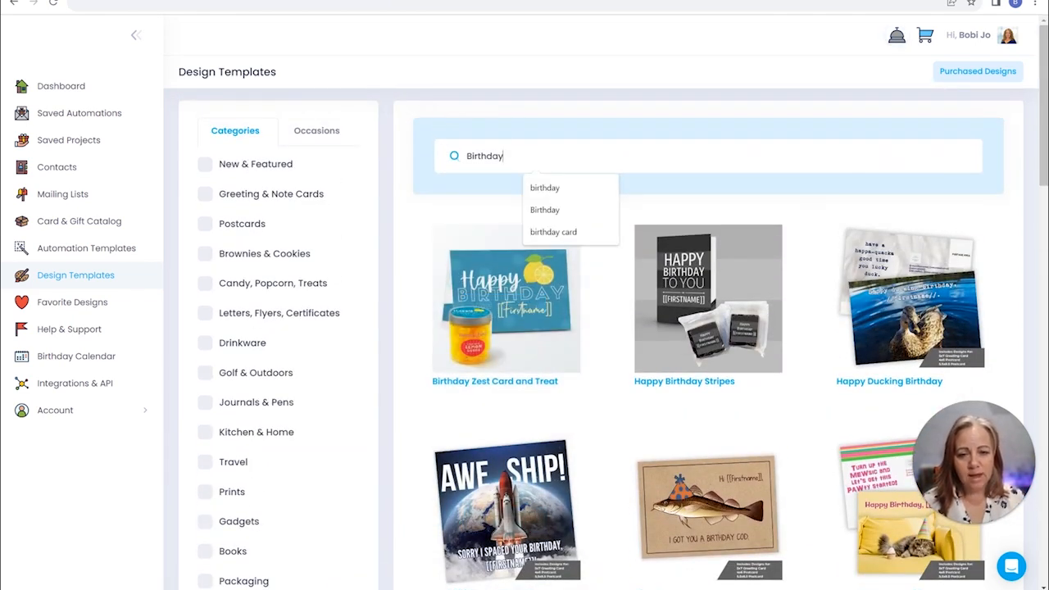
click(677, 197)
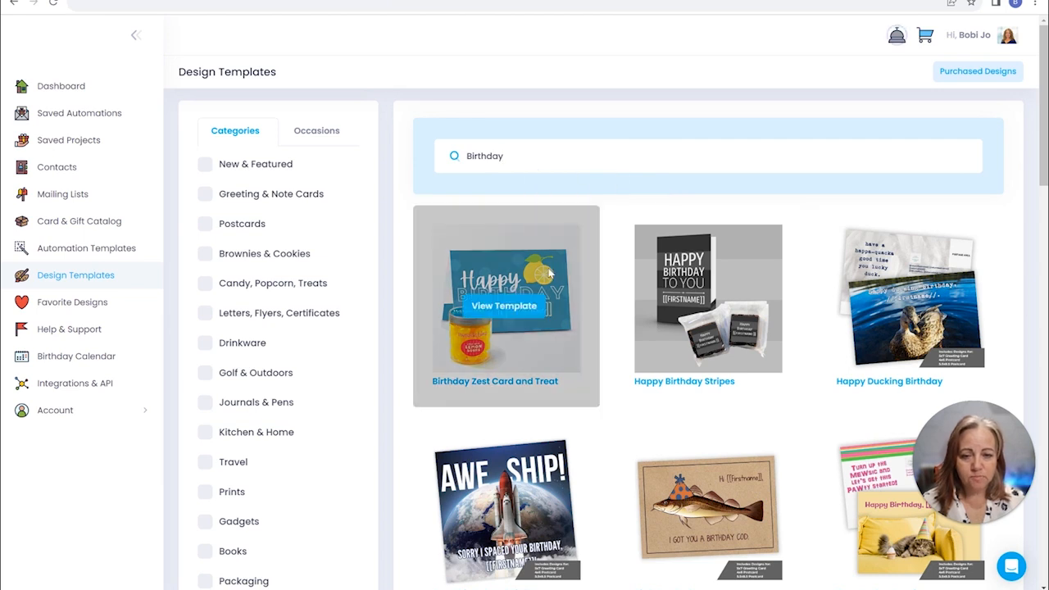
click(501, 314)
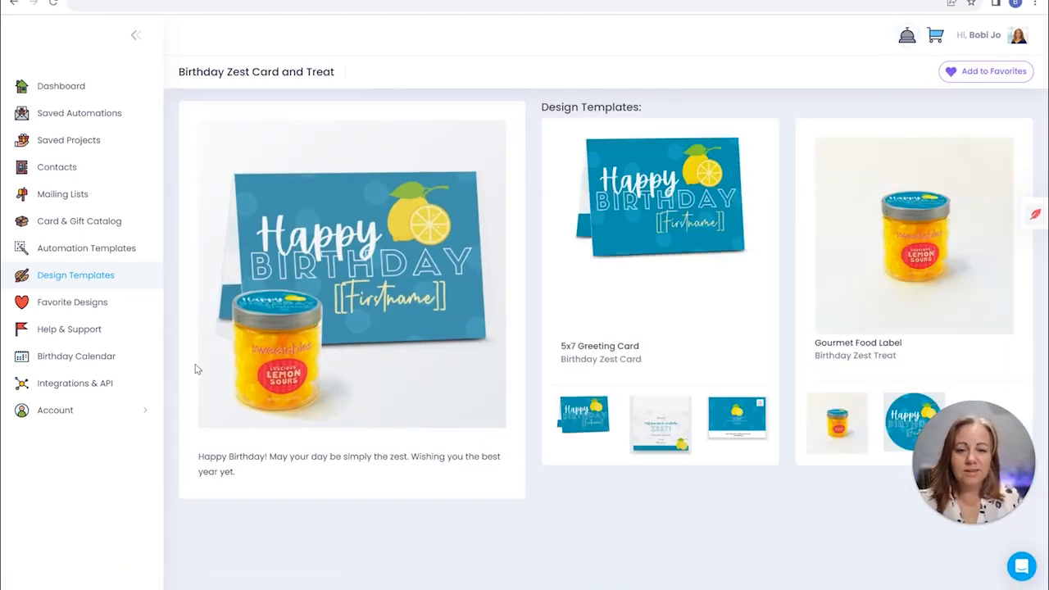
Start personalizing the template's 5x7 Greeting Card design
mouse_move(682, 218)
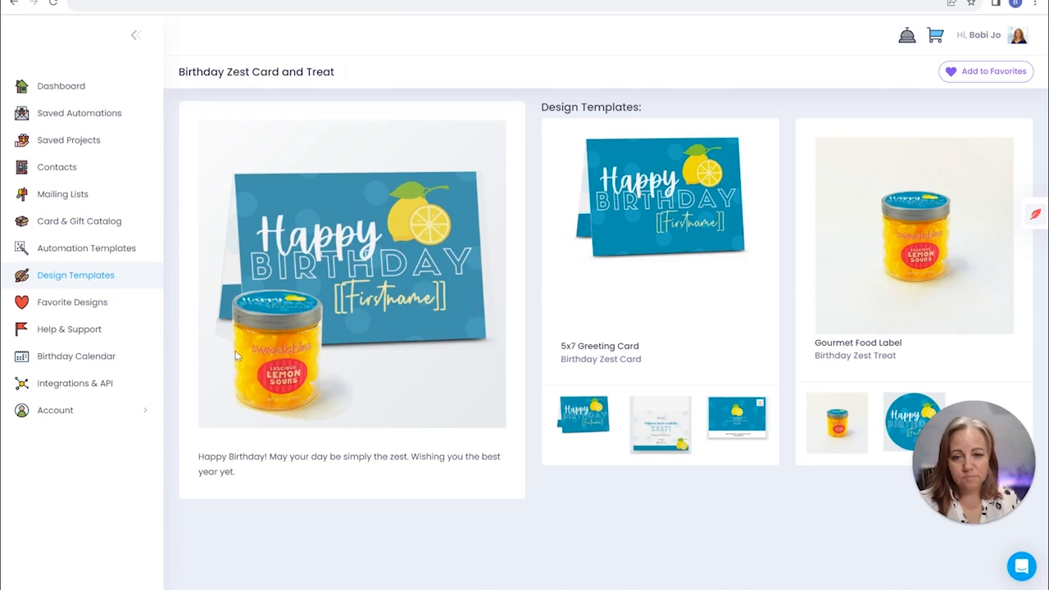
mouse_move(618, 298)
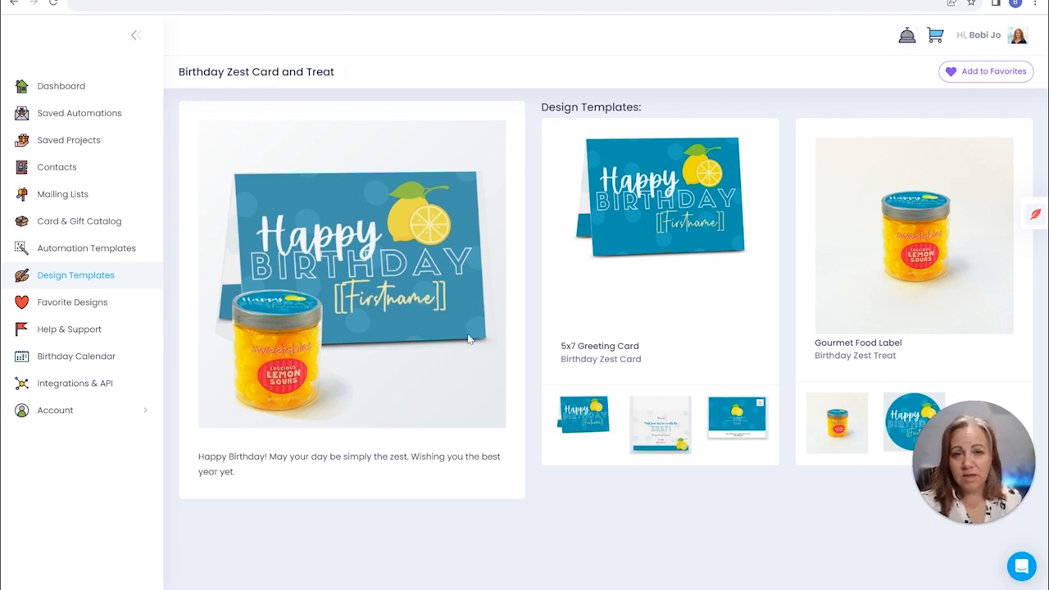
mouse_move(668, 246)
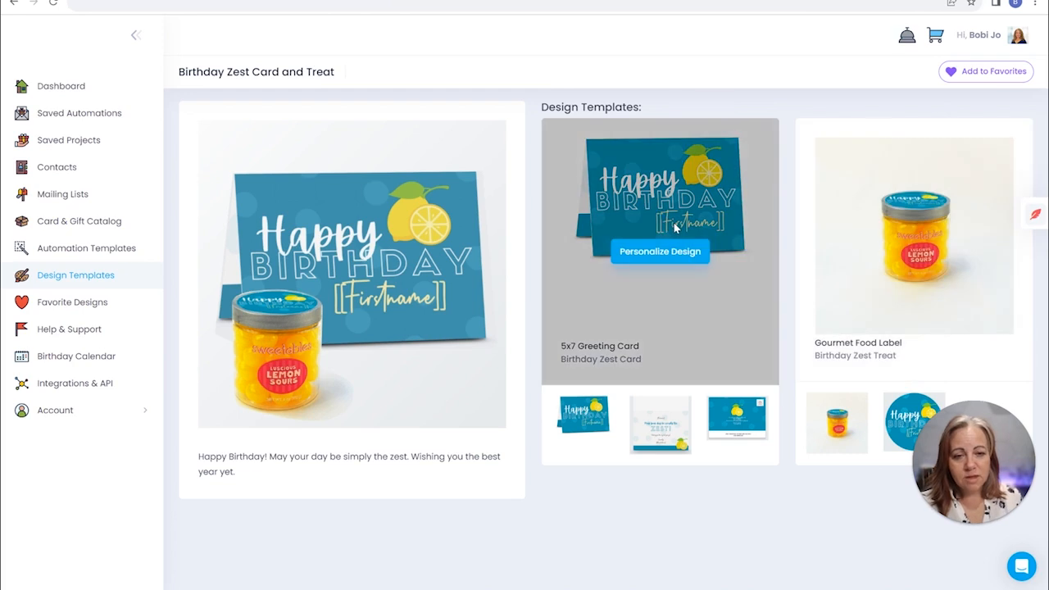
click(652, 254)
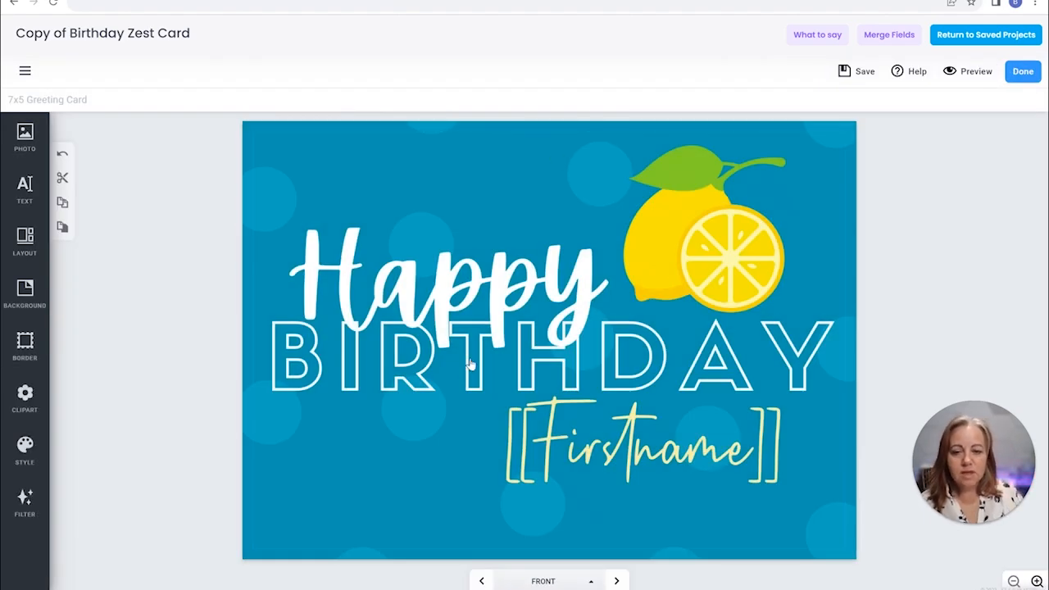
Check the first-name merge field on the card's front and review the inside top, inside bottom and back pages
click(549, 339)
click(640, 451)
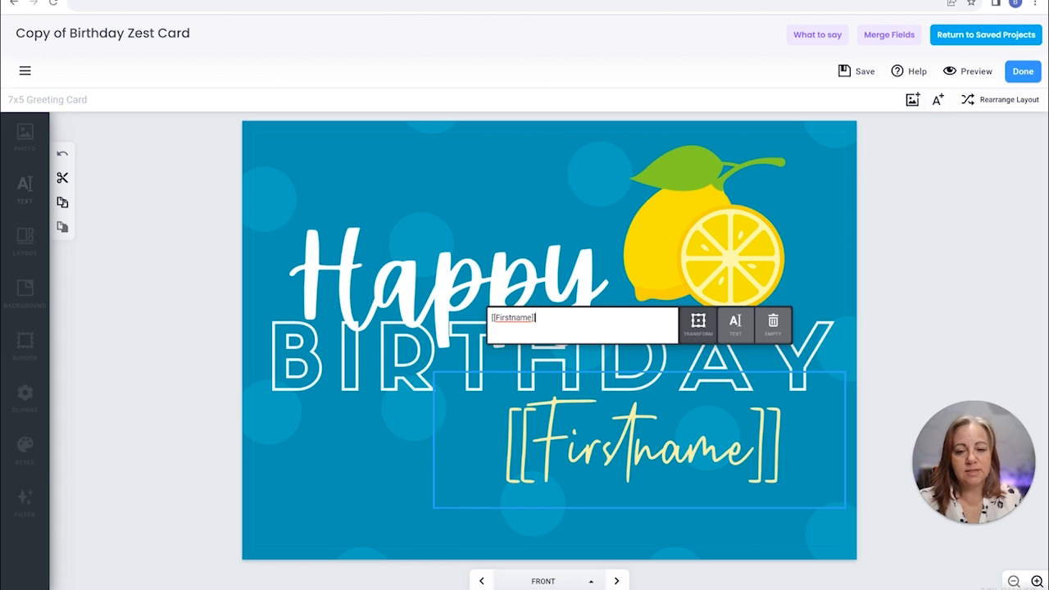
click(616, 581)
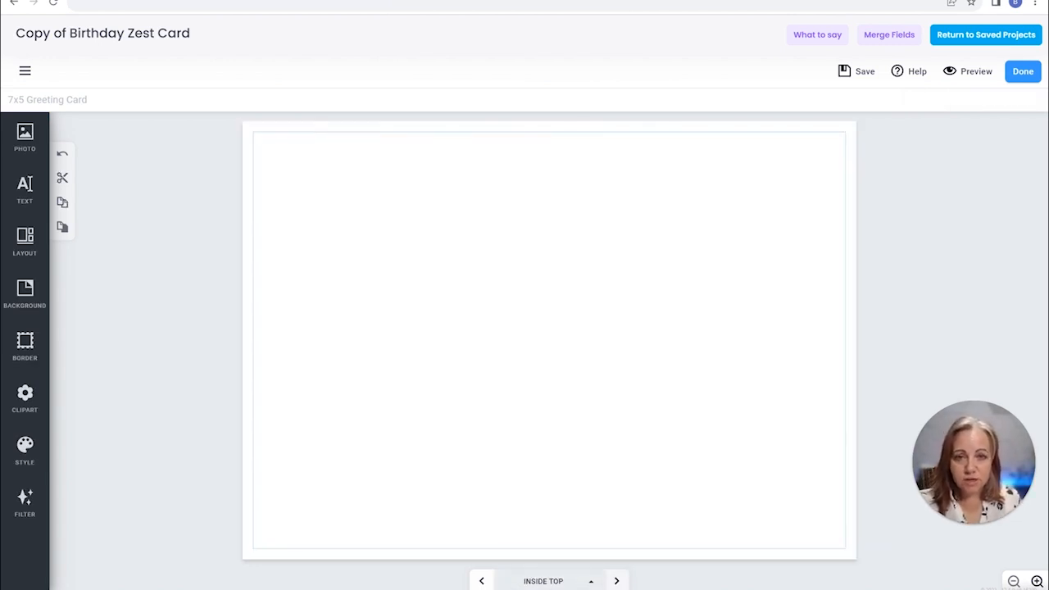
click(616, 580)
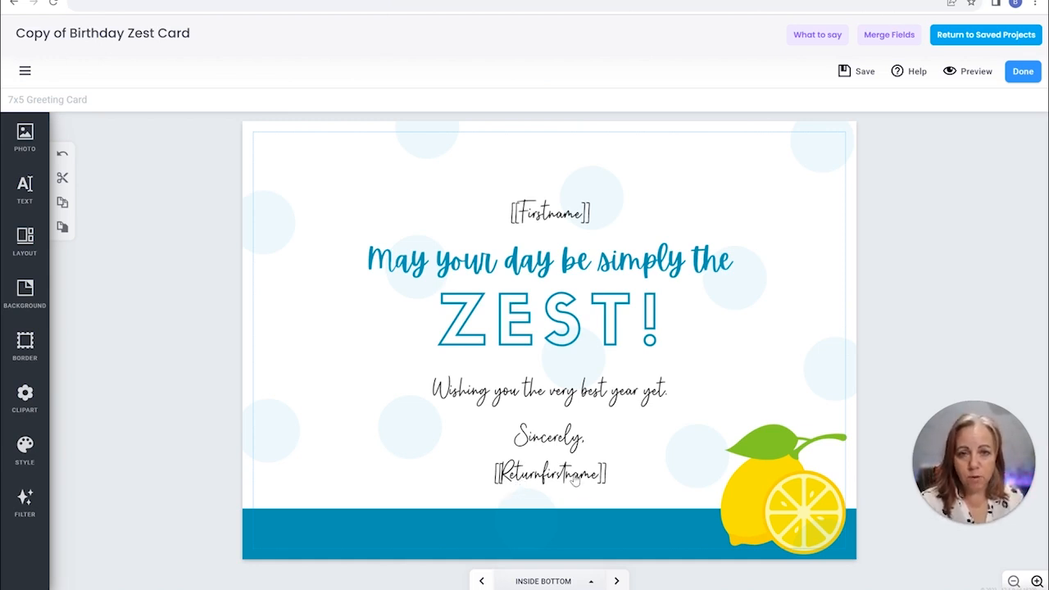
click(616, 581)
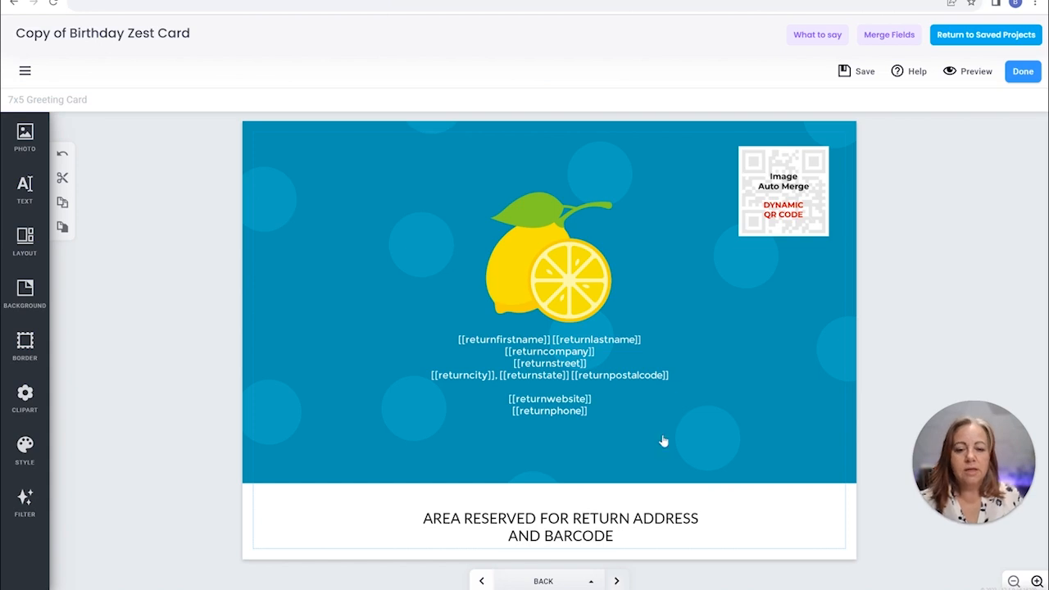
Remove the Dynamic QR Code image from its frame on the back of the card
click(784, 190)
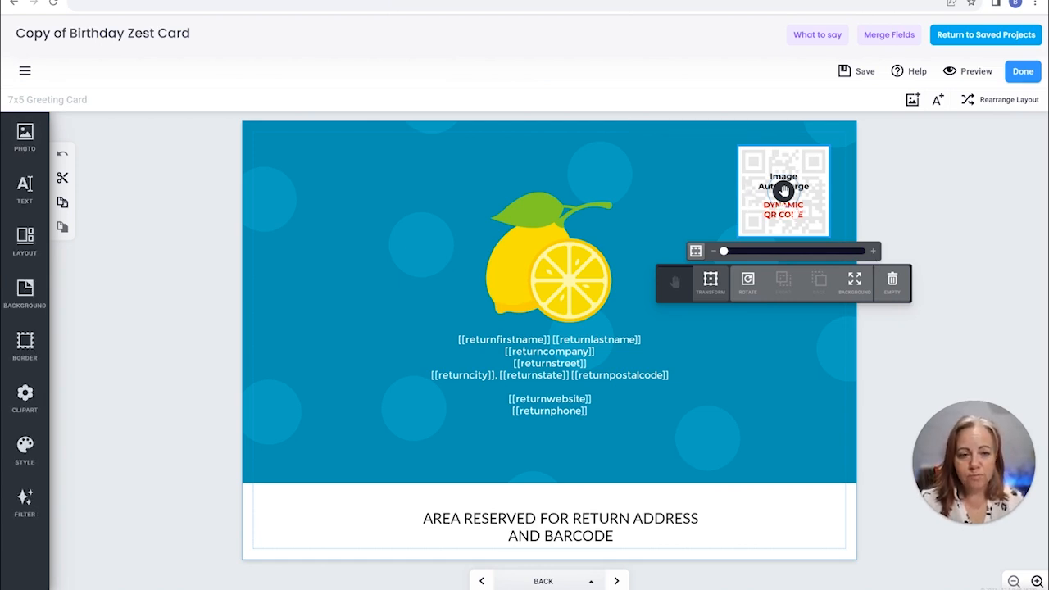
click(144, 194)
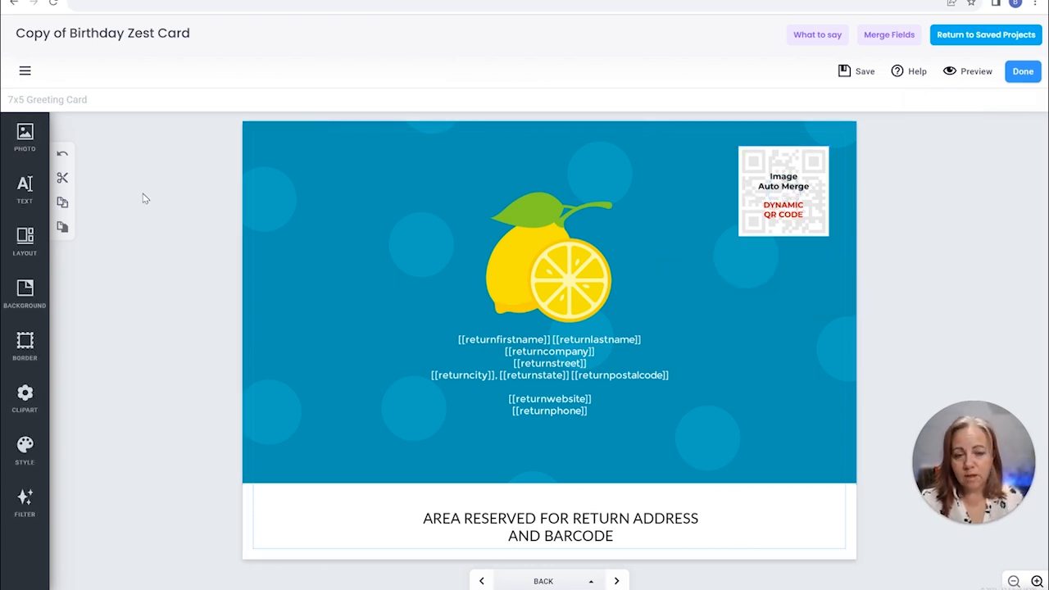
click(784, 183)
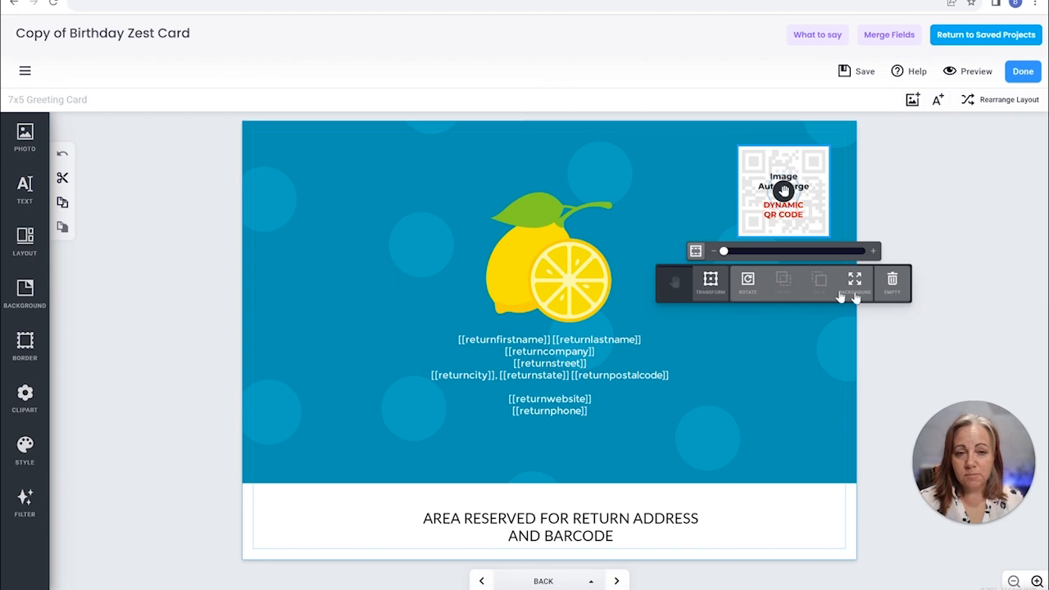
click(893, 282)
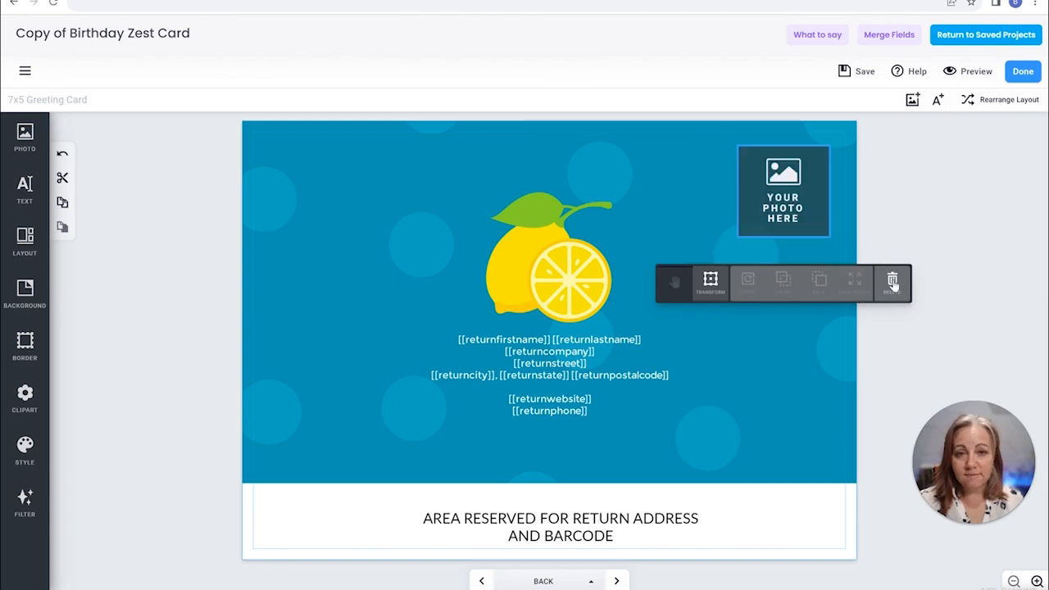
Place the My Profile Photo auto-merge image in the empty photo frame on the card's back and save the project
click(27, 133)
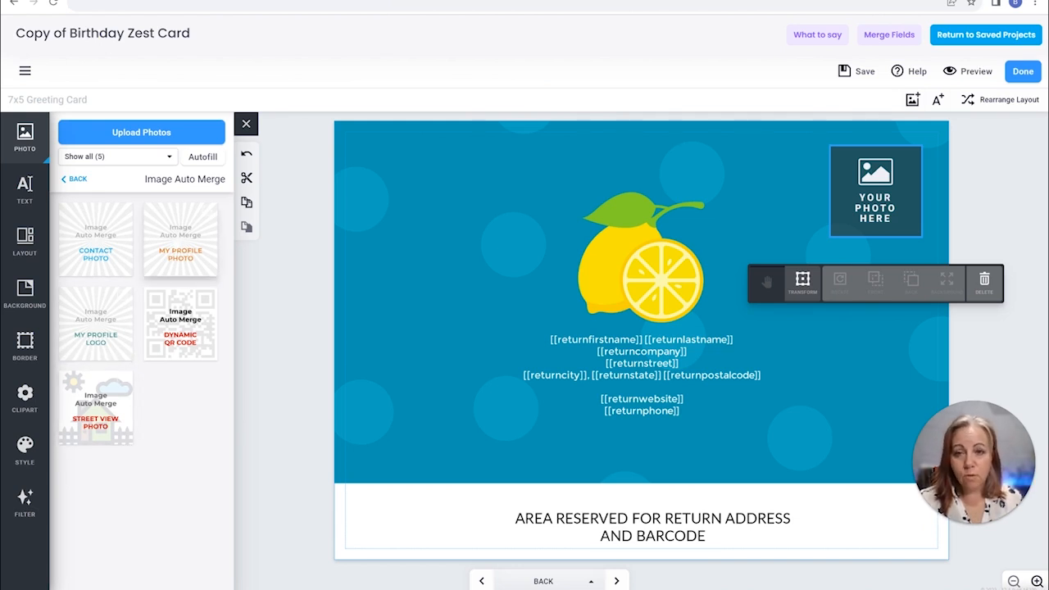
drag(180, 239, 875, 190)
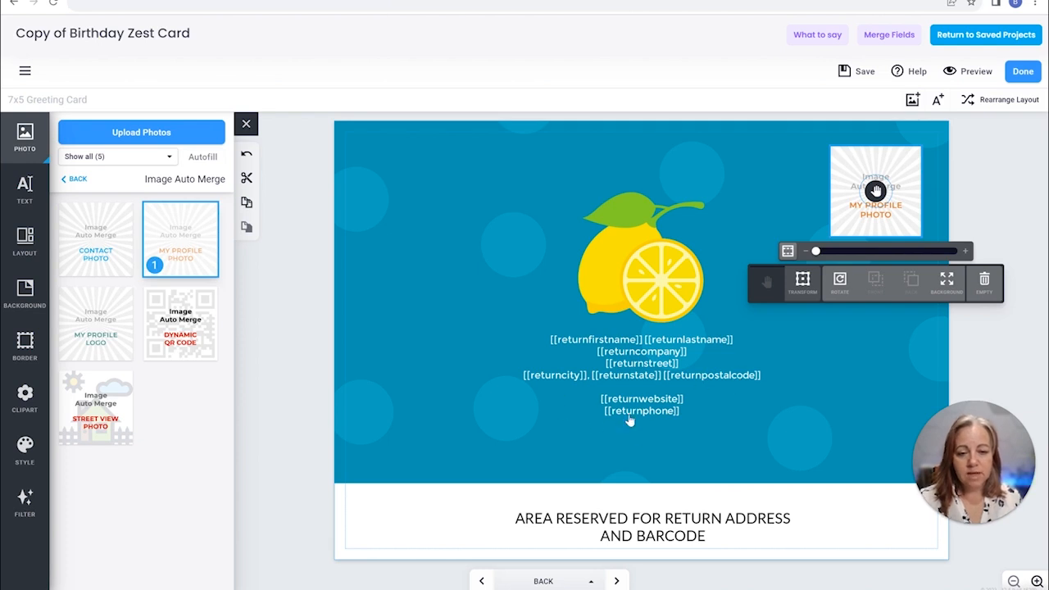
click(382, 407)
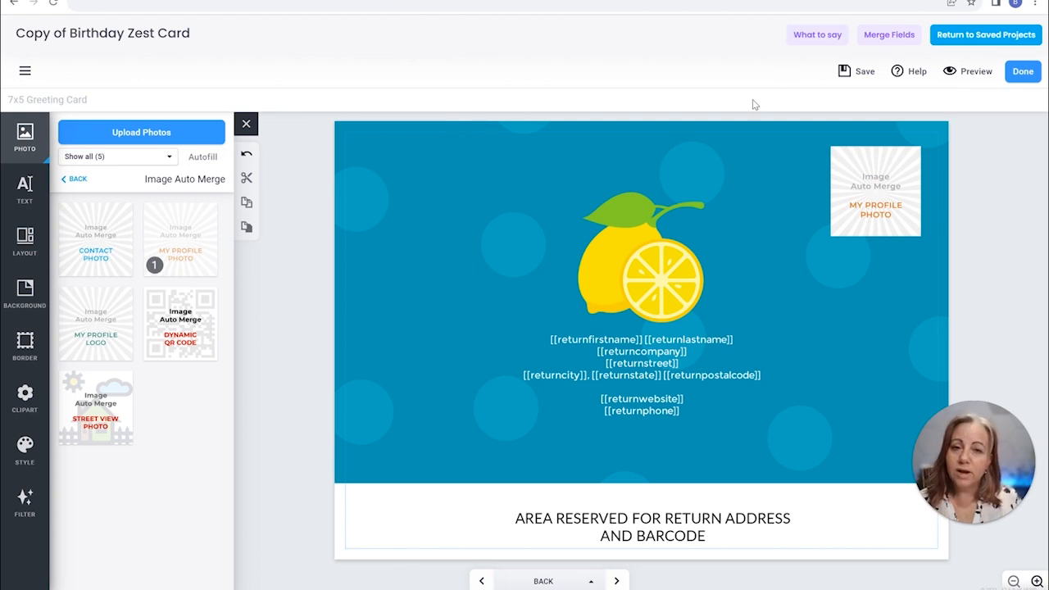
click(854, 72)
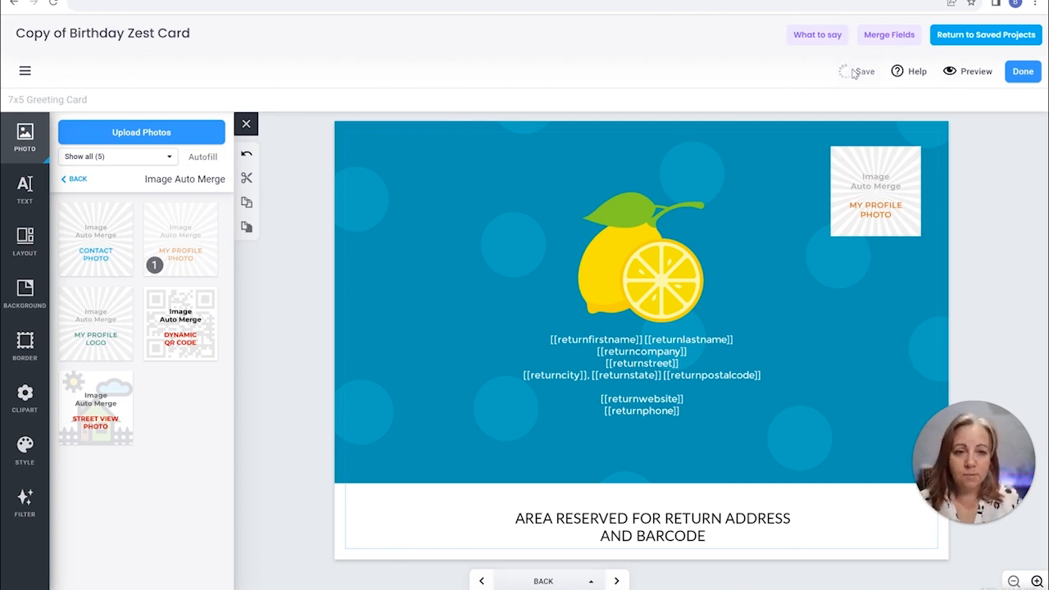
Preview the card's front, inside and back, and return to the saved projects
click(964, 79)
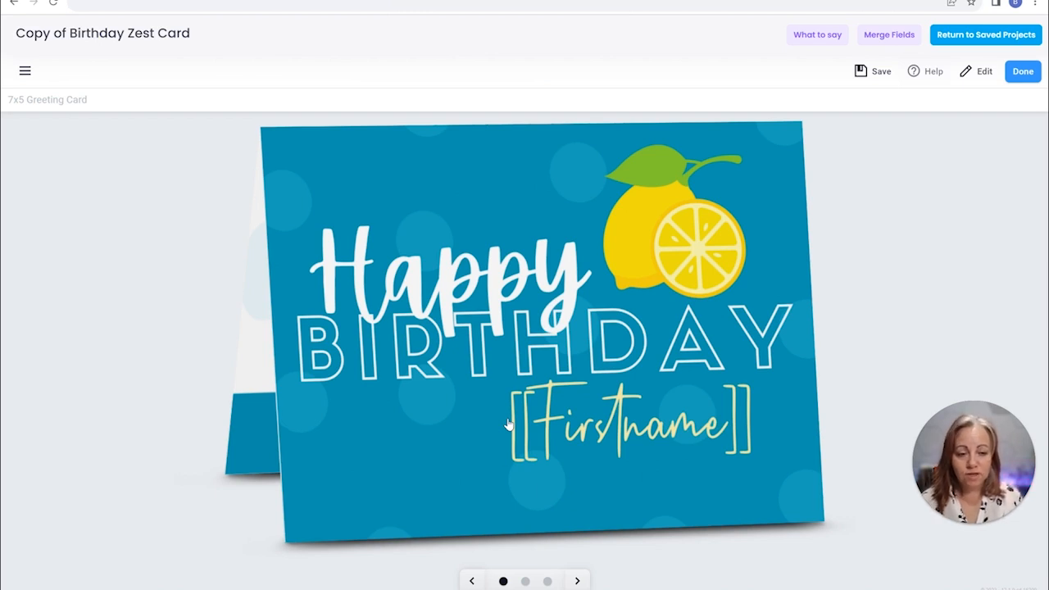
click(577, 580)
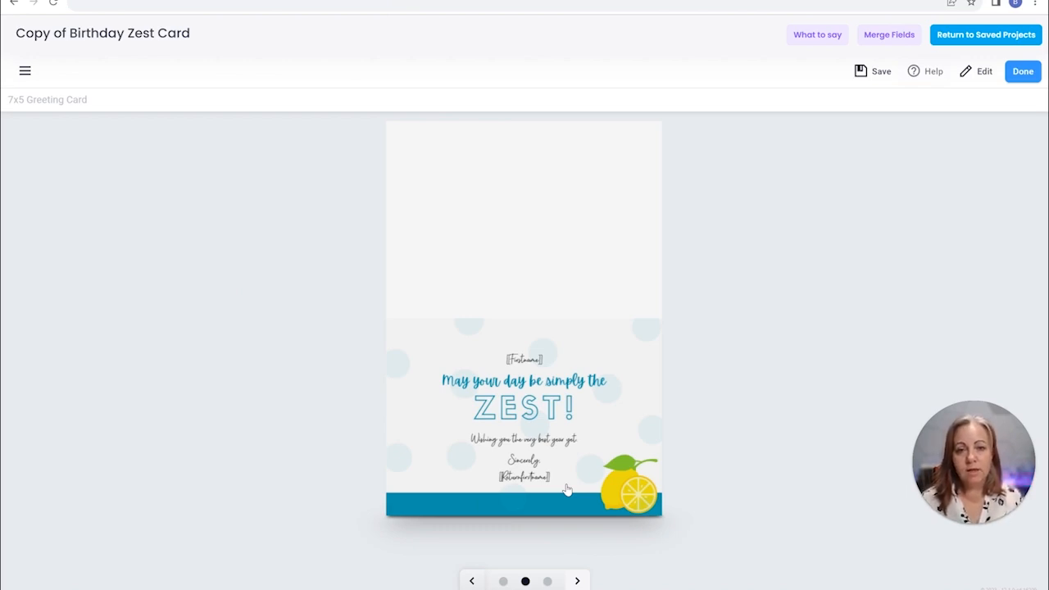
click(578, 581)
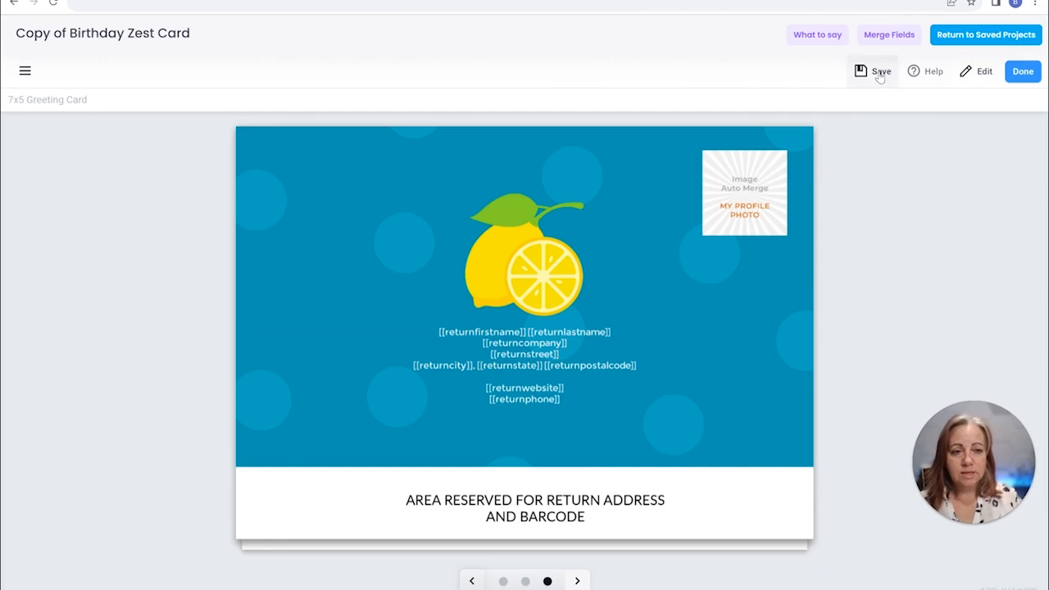
click(995, 34)
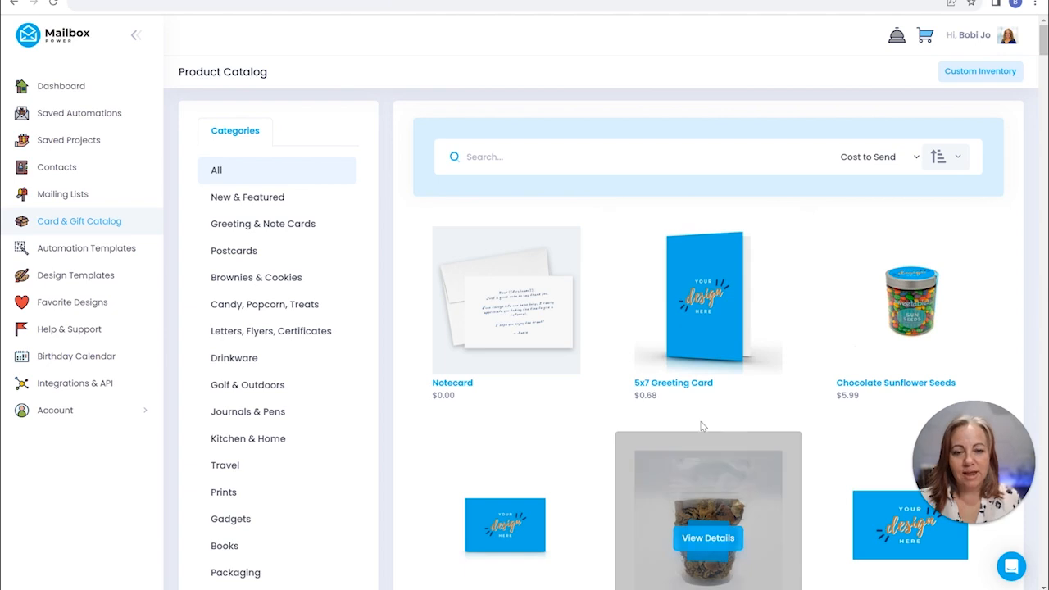
Start a new 5x7 Greeting Card project named Testing with Portrait (opens left to right) orientation
click(712, 315)
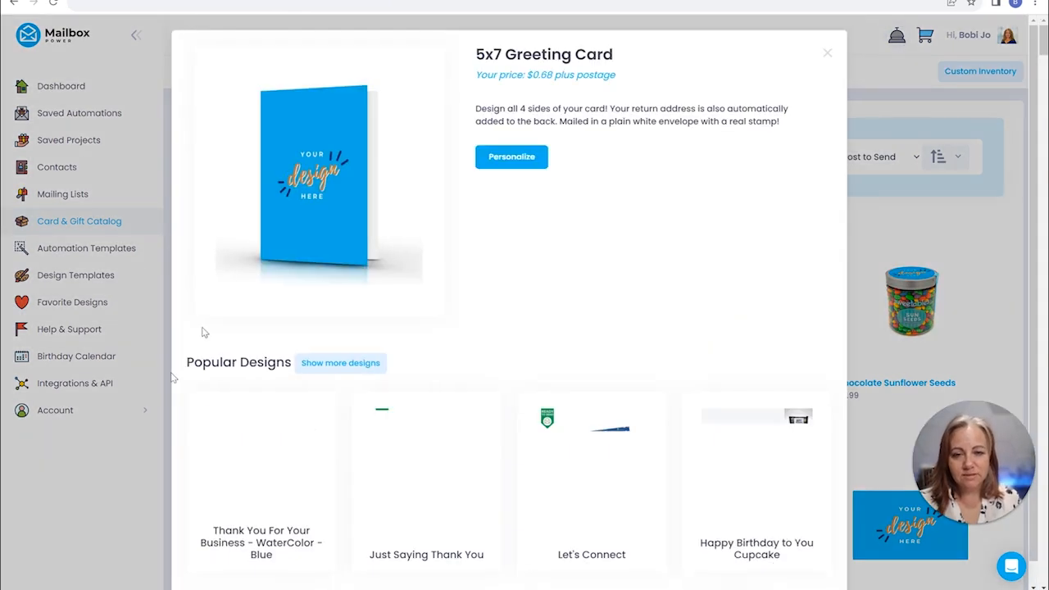
click(492, 156)
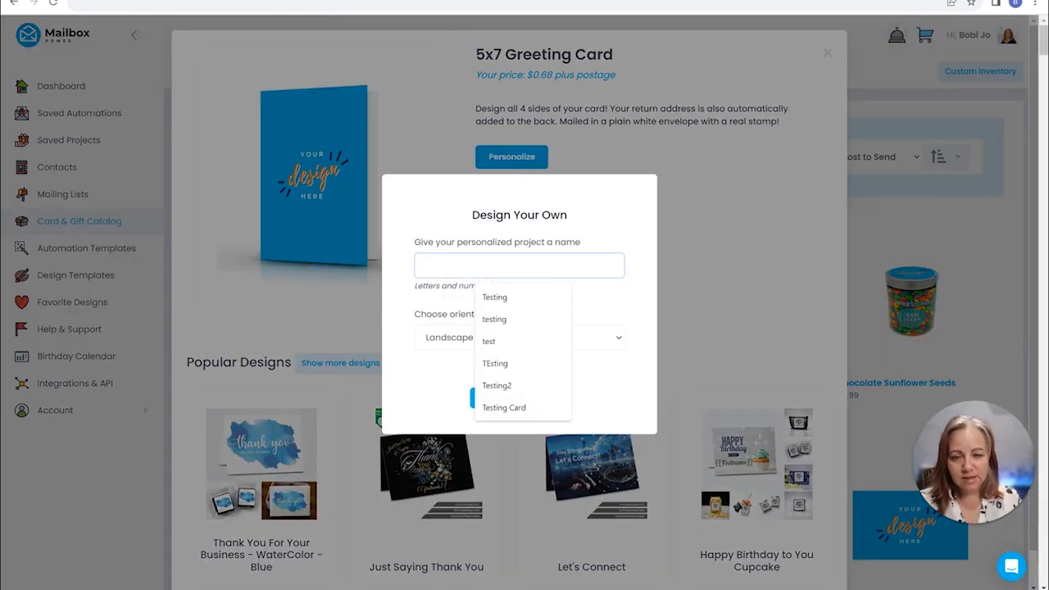
click(494, 297)
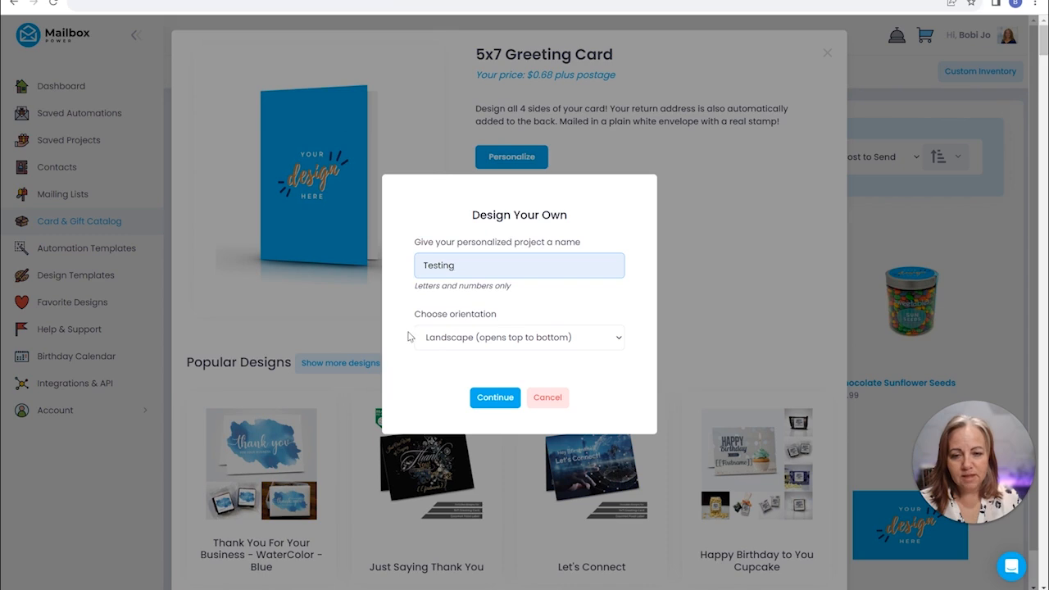
click(472, 339)
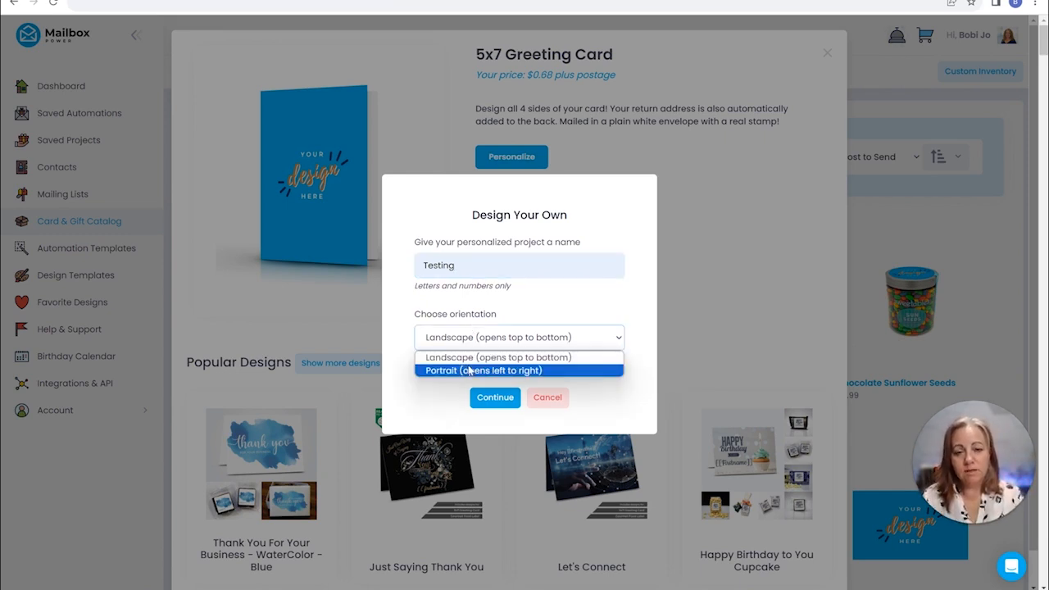
click(470, 371)
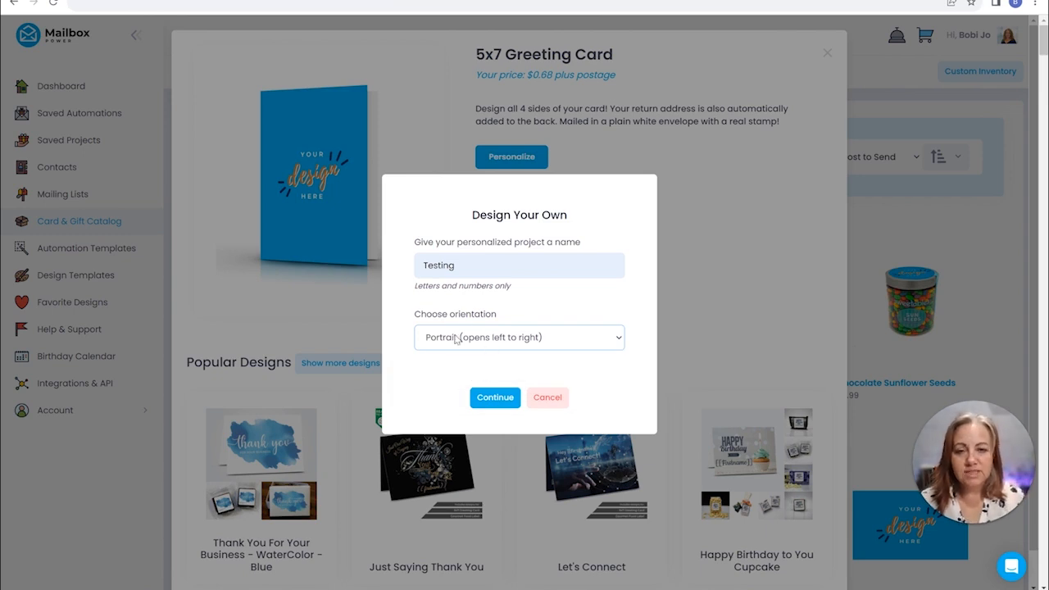
click(495, 398)
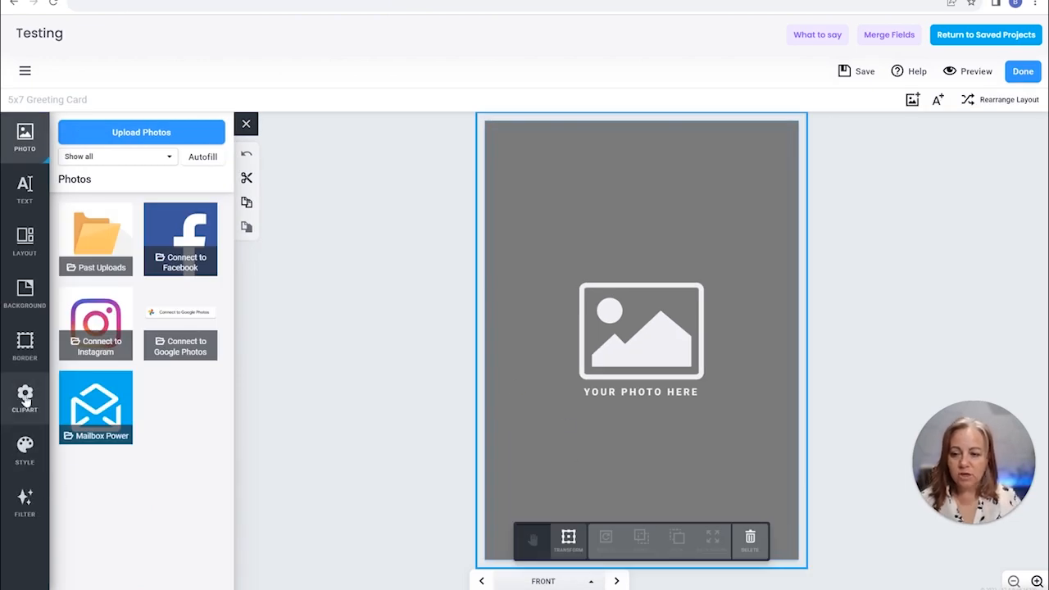
Apply the teal and beige damask design from the Vintage styles to the card's front
click(25, 450)
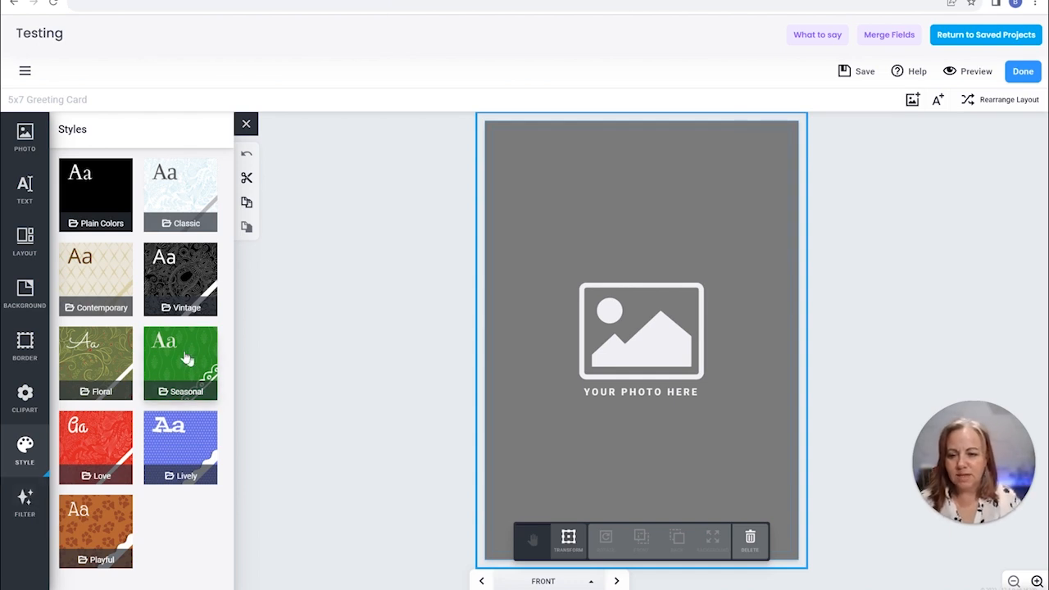
click(182, 290)
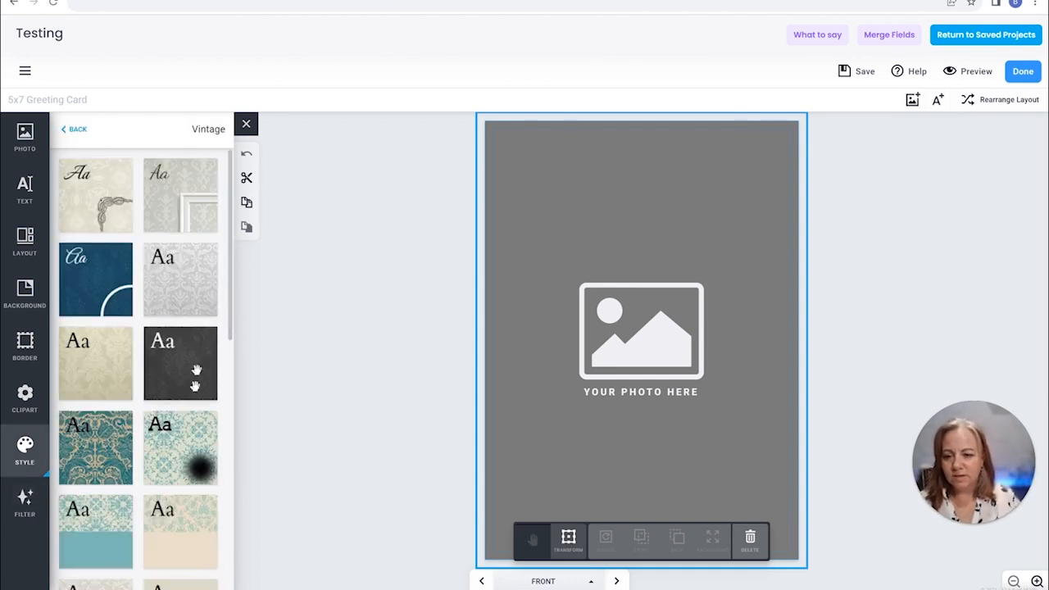
click(181, 449)
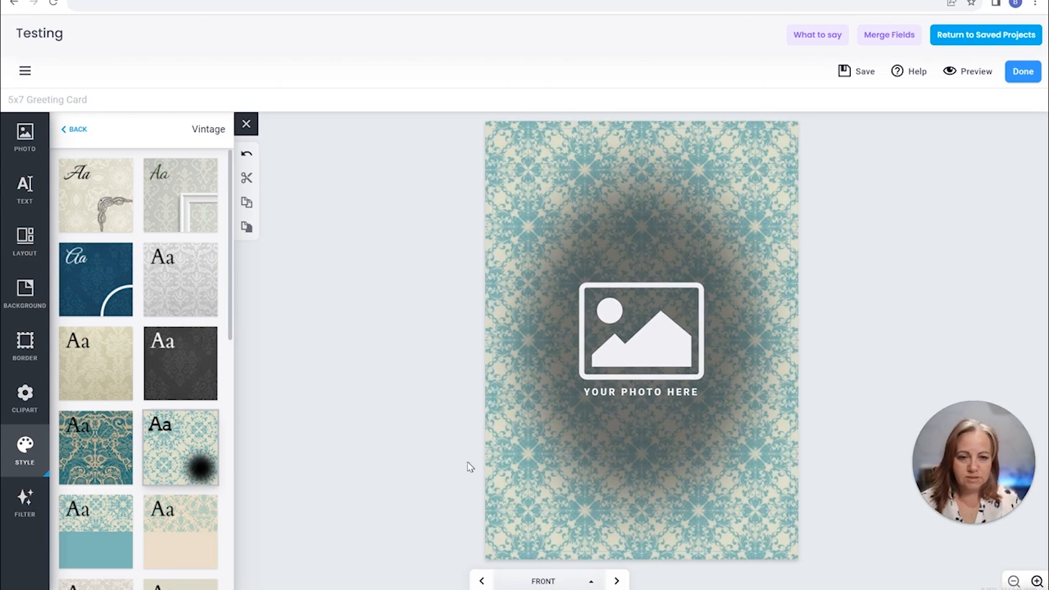
click(92, 459)
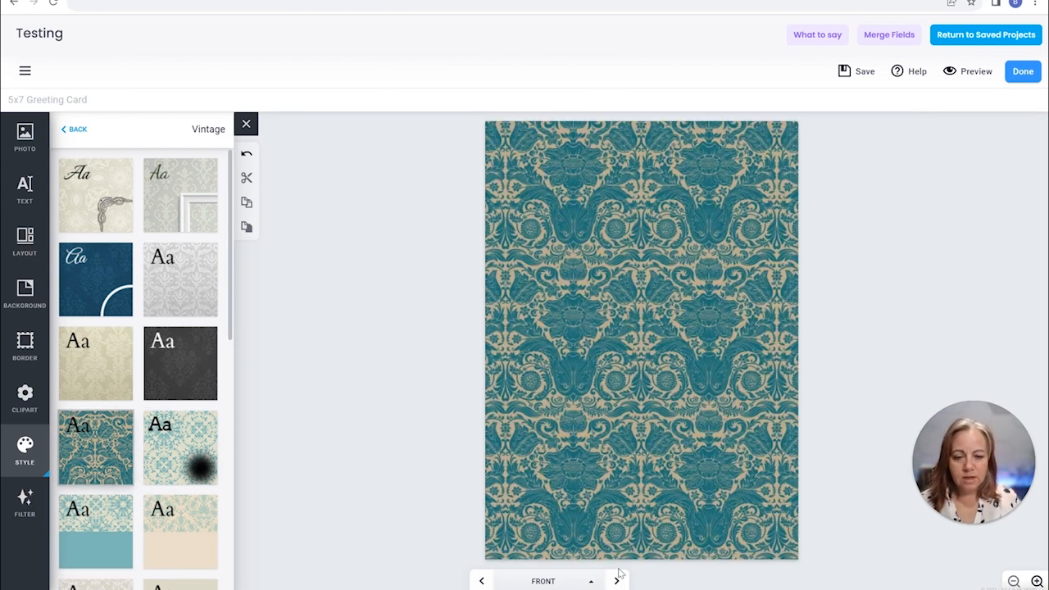
Apply the same teal and beige Vintage damask style to both interior pages
click(616, 581)
click(77, 432)
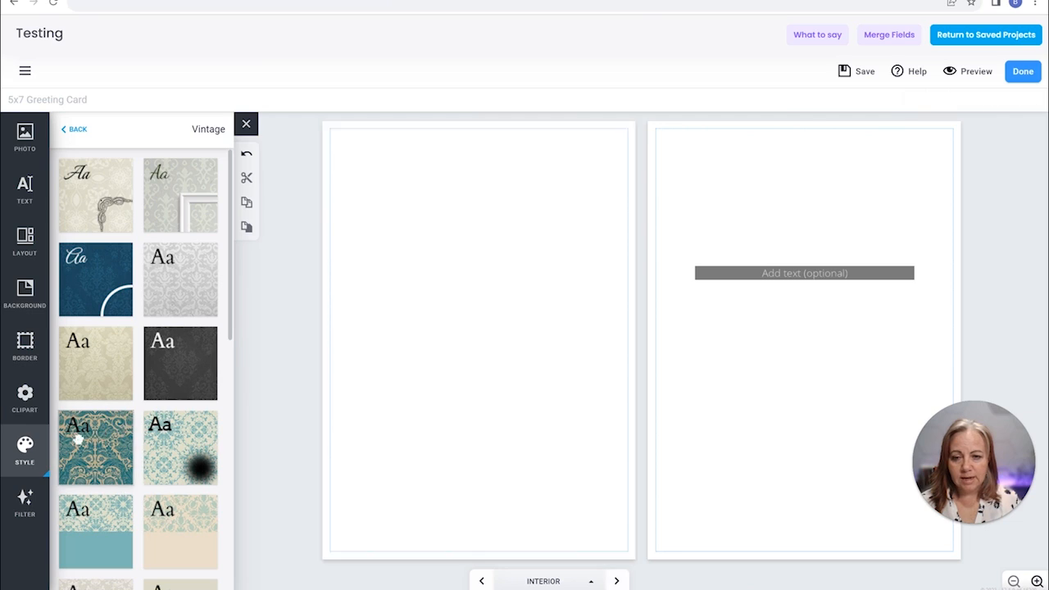
click(890, 469)
click(117, 435)
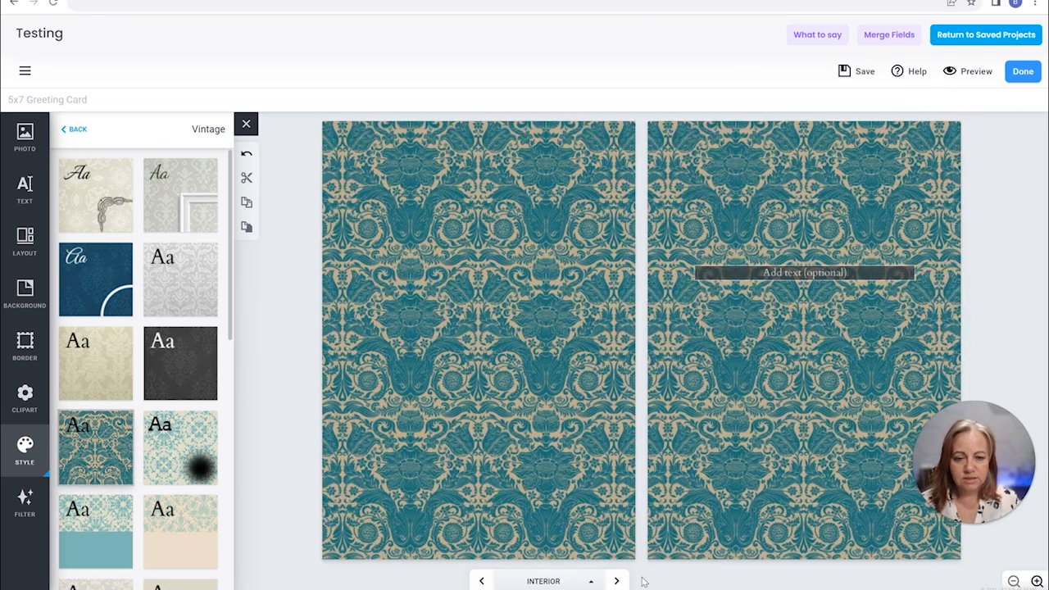
Check the card's back, and apply the Vintage style with light pattern above solid teal to the left interior page
click(617, 581)
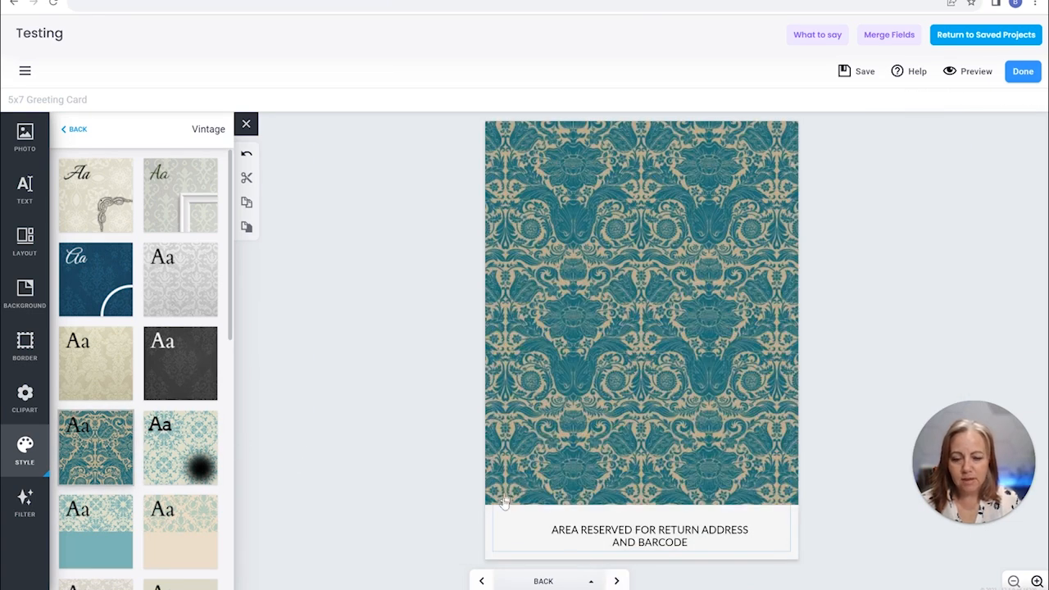
click(483, 581)
click(94, 533)
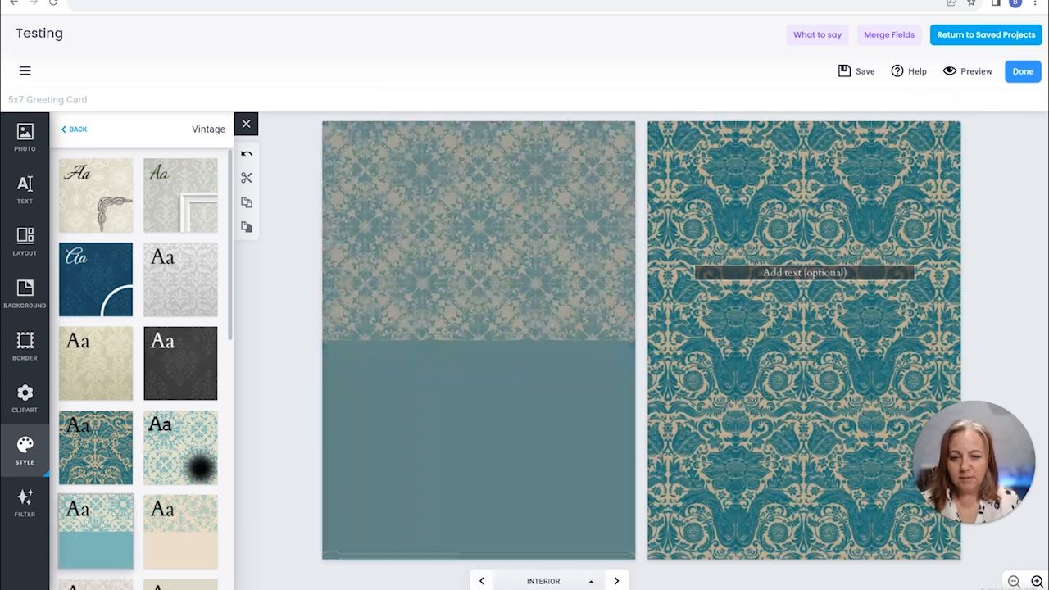
Place the black SAVE THE DATE ribbon banner clipart on the upper part of the left interior page
click(25, 399)
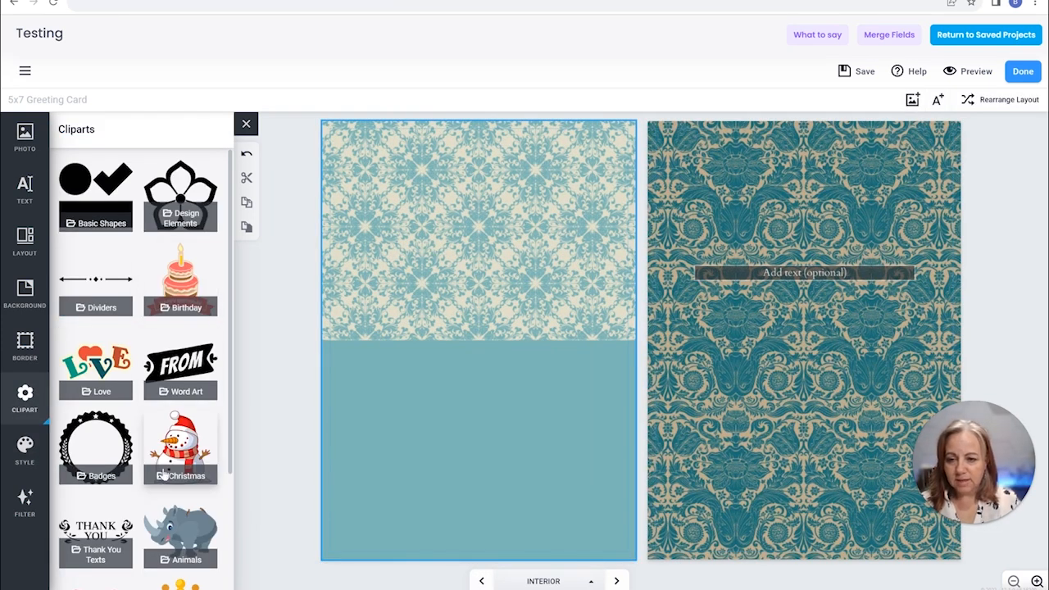
scroll(164, 476, down, 2)
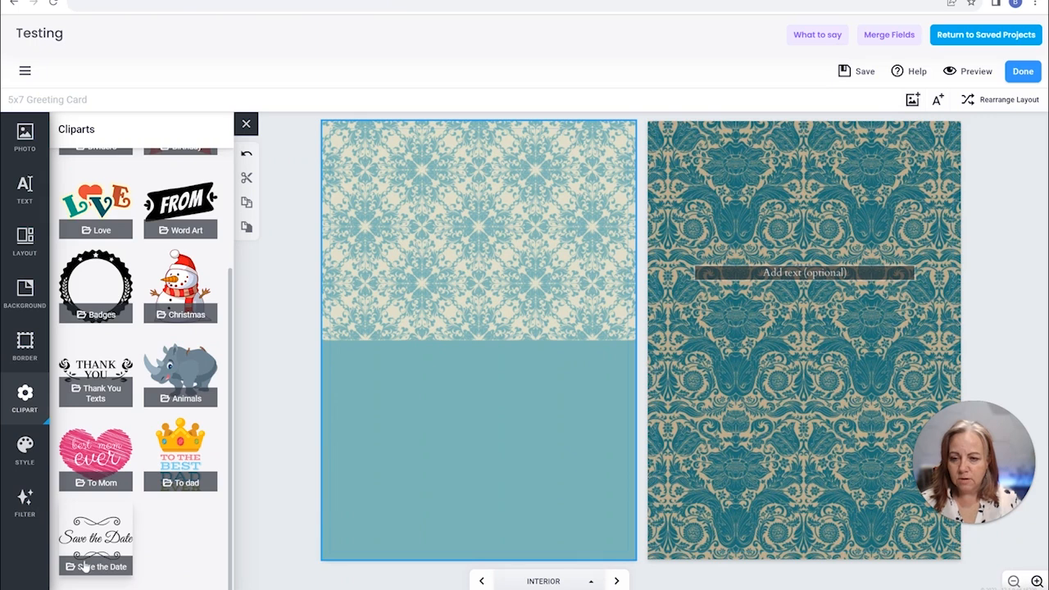
click(97, 529)
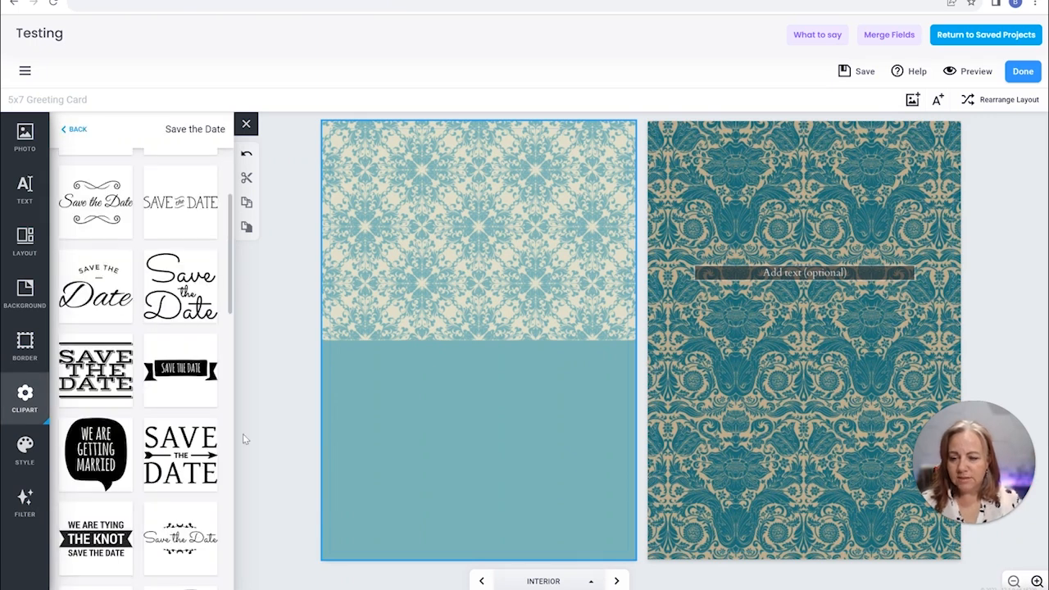
drag(179, 369, 482, 207)
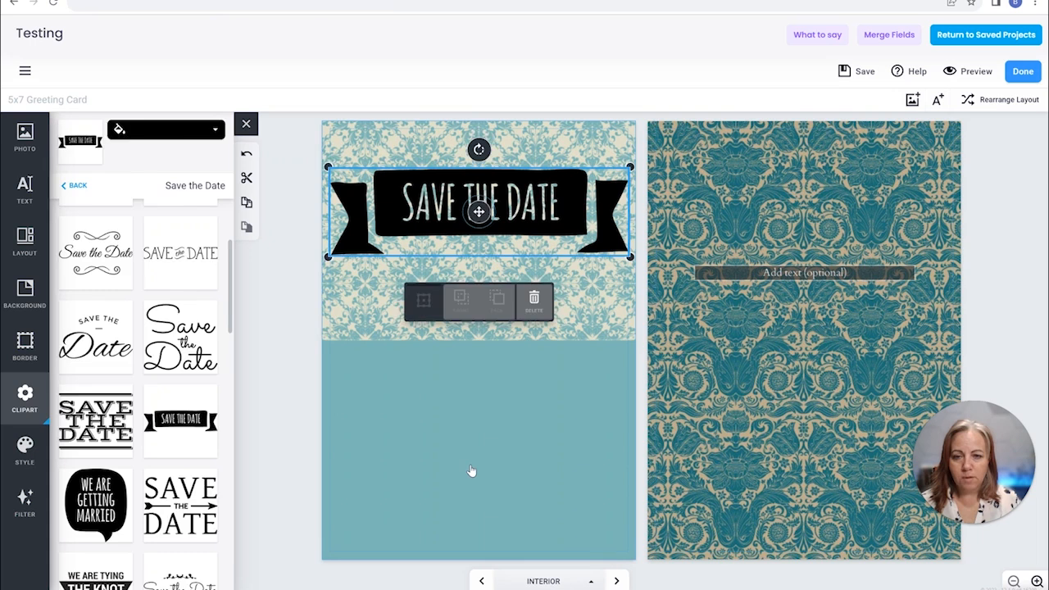
click(467, 470)
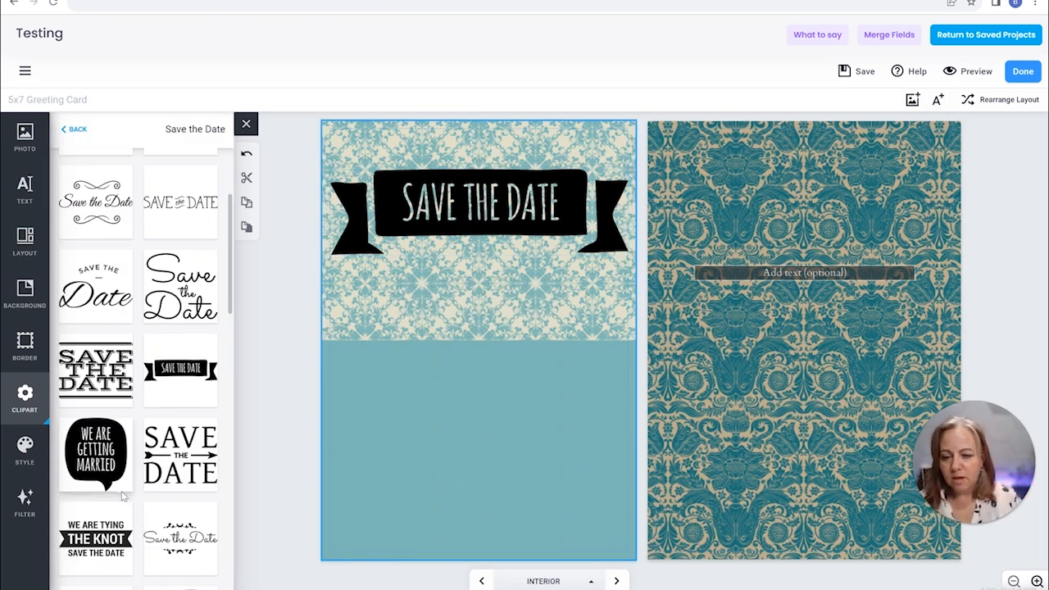
Add an empty text box and a photo frame to the left interior page, with the frame in the solid teal area
click(25, 188)
click(135, 435)
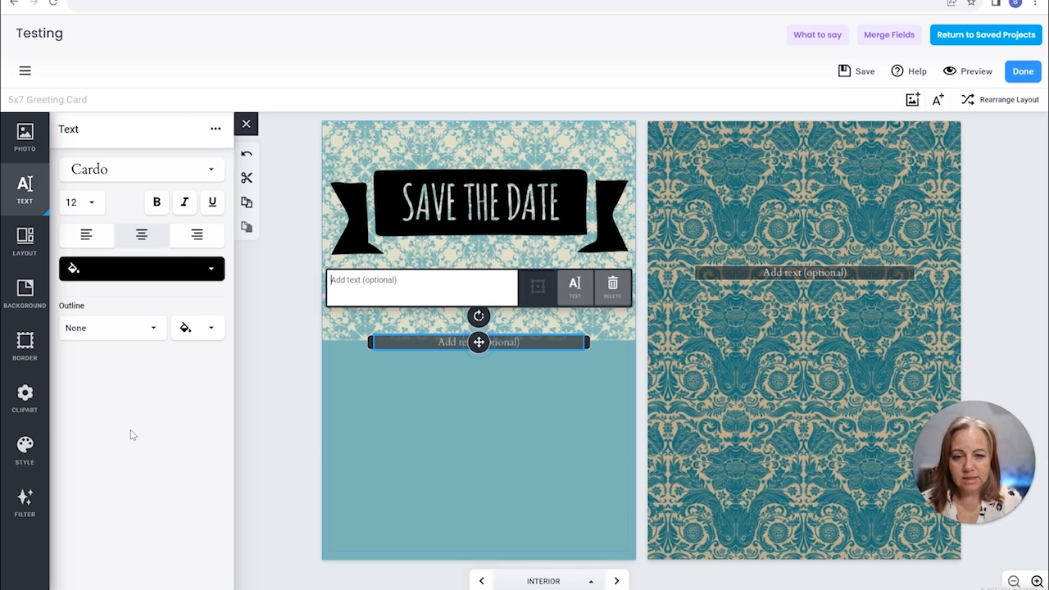
click(912, 101)
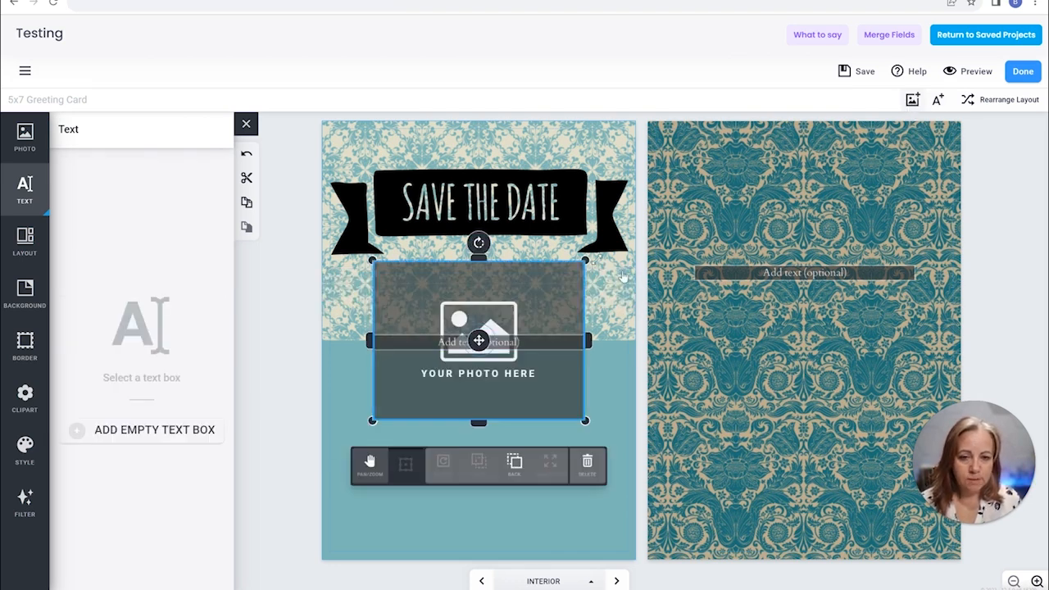
drag(462, 362, 481, 453)
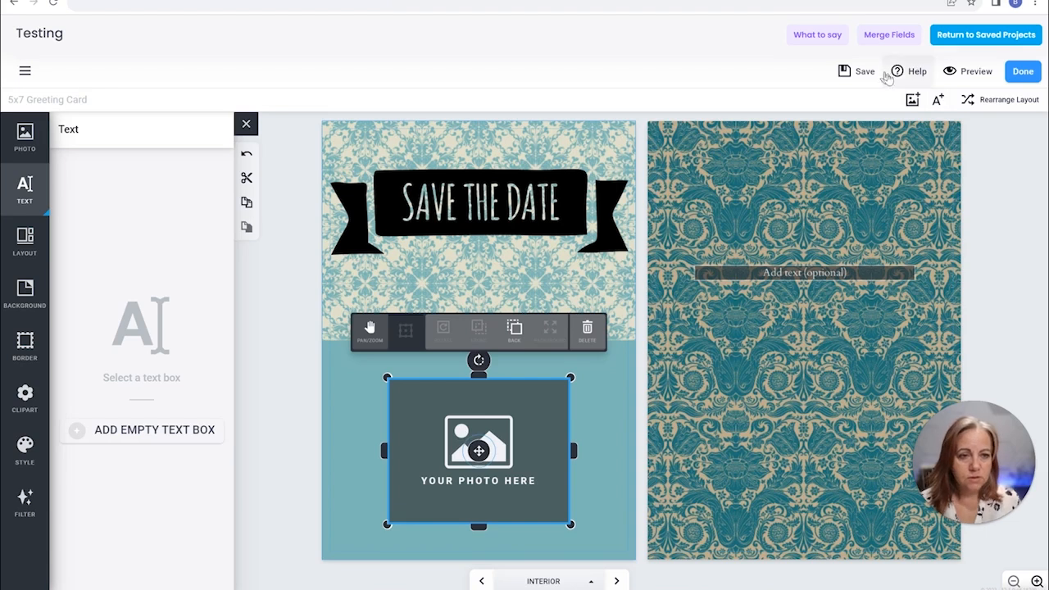
Add a text box to the lower part of the right interior page with the Abril font in white
click(935, 98)
drag(487, 351, 811, 435)
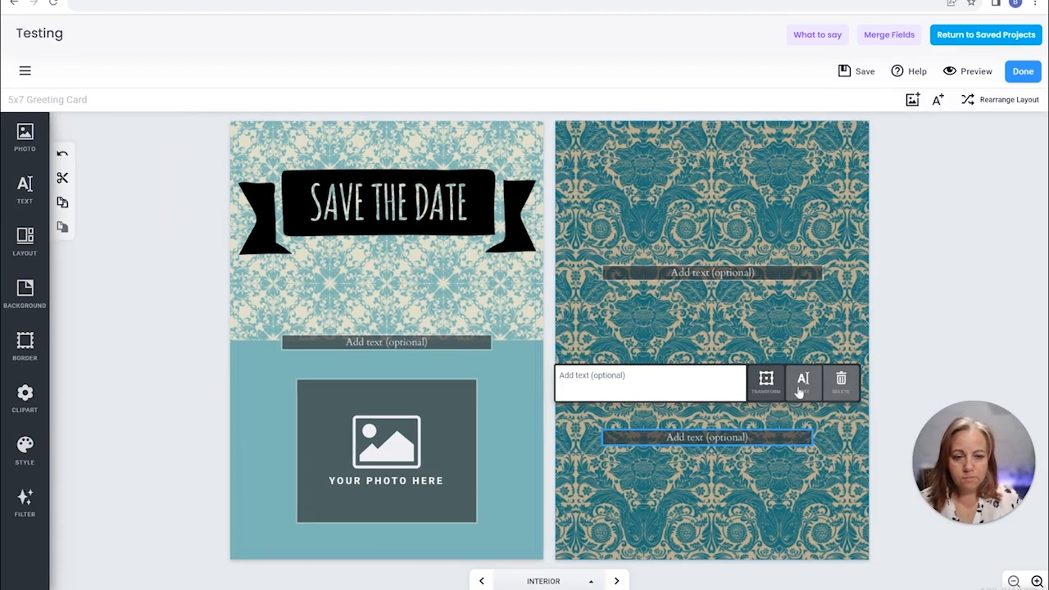
click(803, 382)
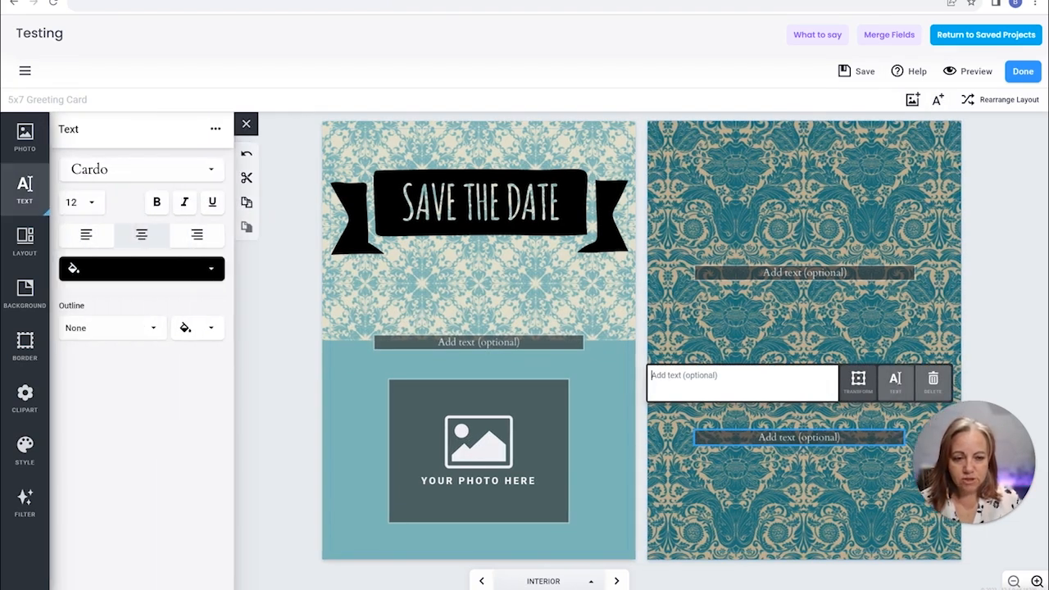
click(91, 171)
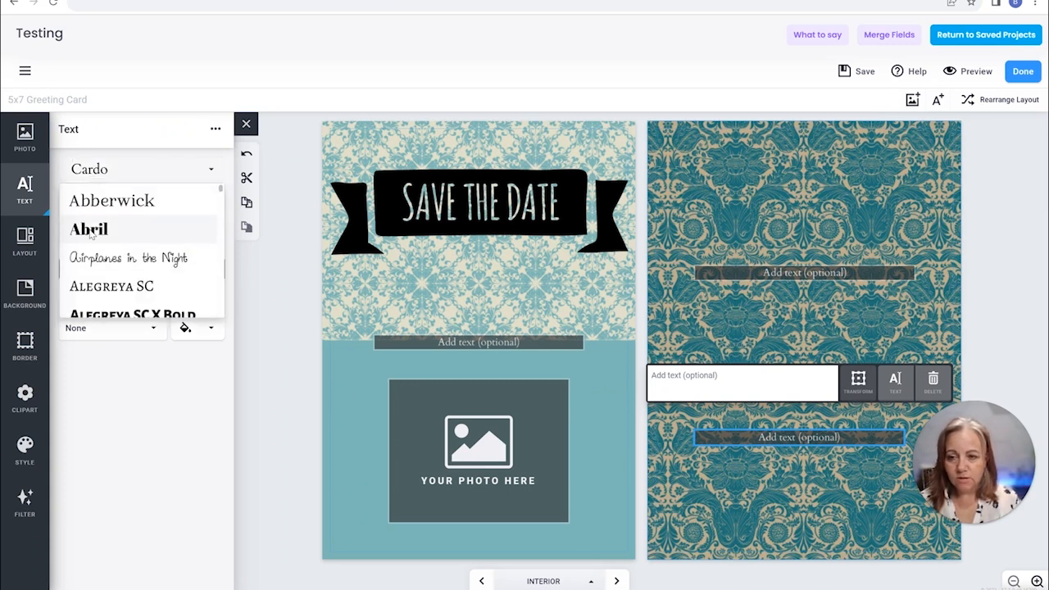
click(132, 240)
click(141, 272)
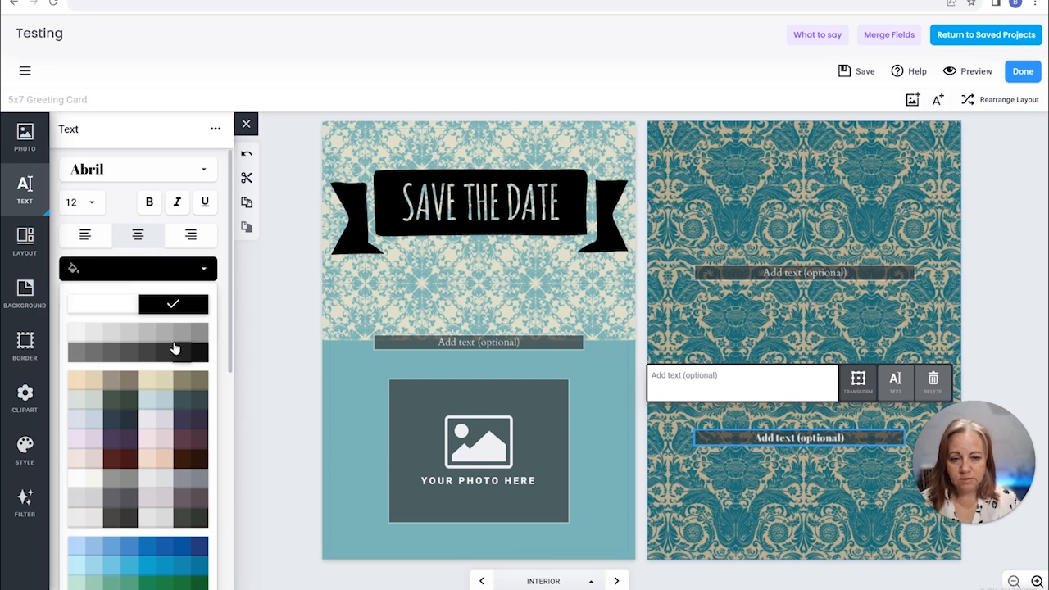
click(93, 305)
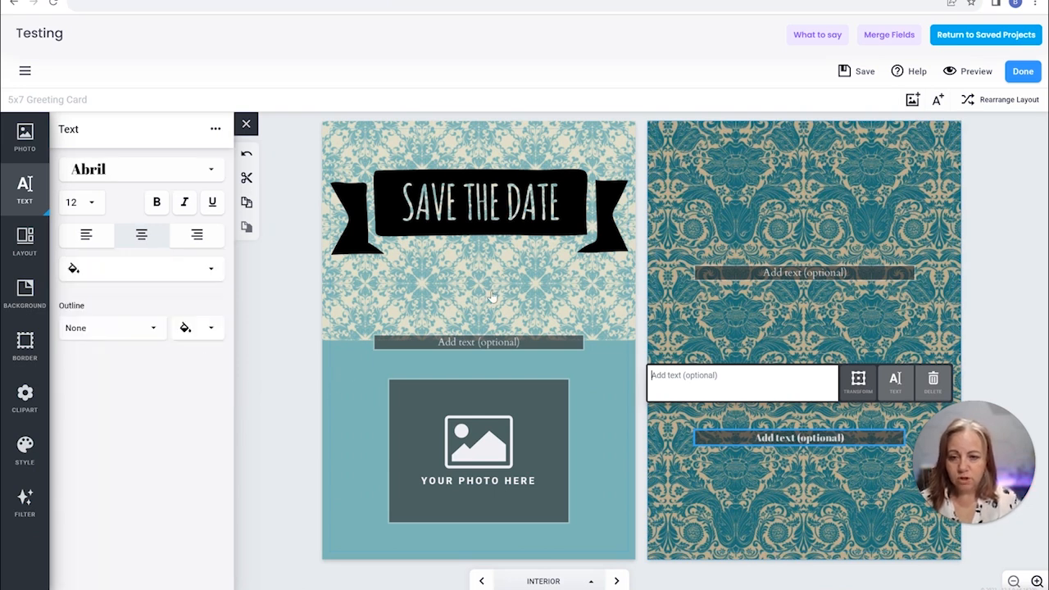
Enter "testing font" in the new text box and move it up to just below the existing text box
text(testing f)
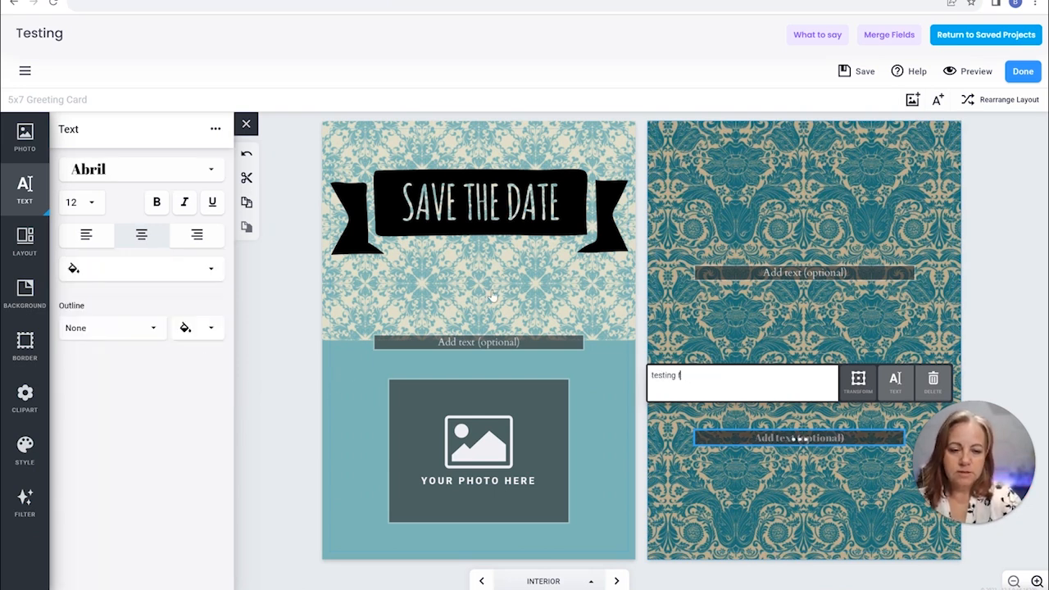
text(ont)
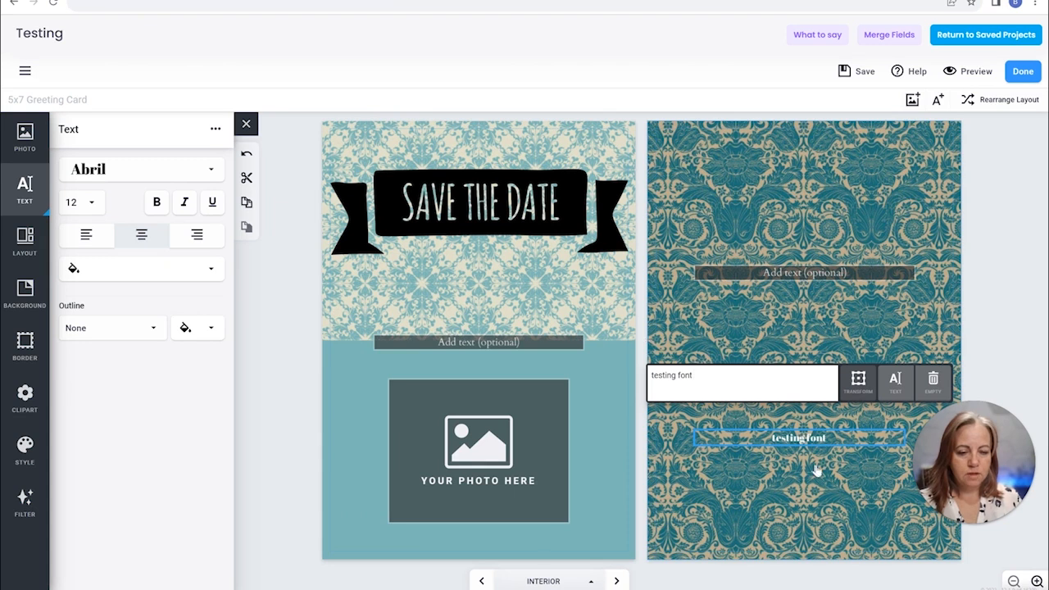
click(856, 381)
drag(798, 438, 798, 327)
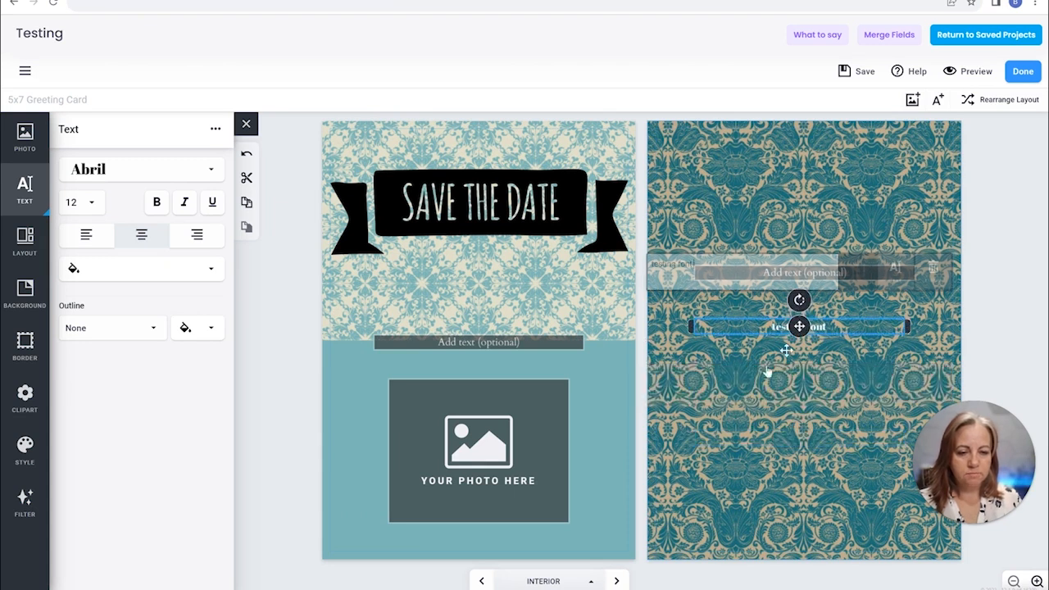
Set the font size of the "testing font" text to 14
click(82, 201)
scroll(72, 356, down, 3)
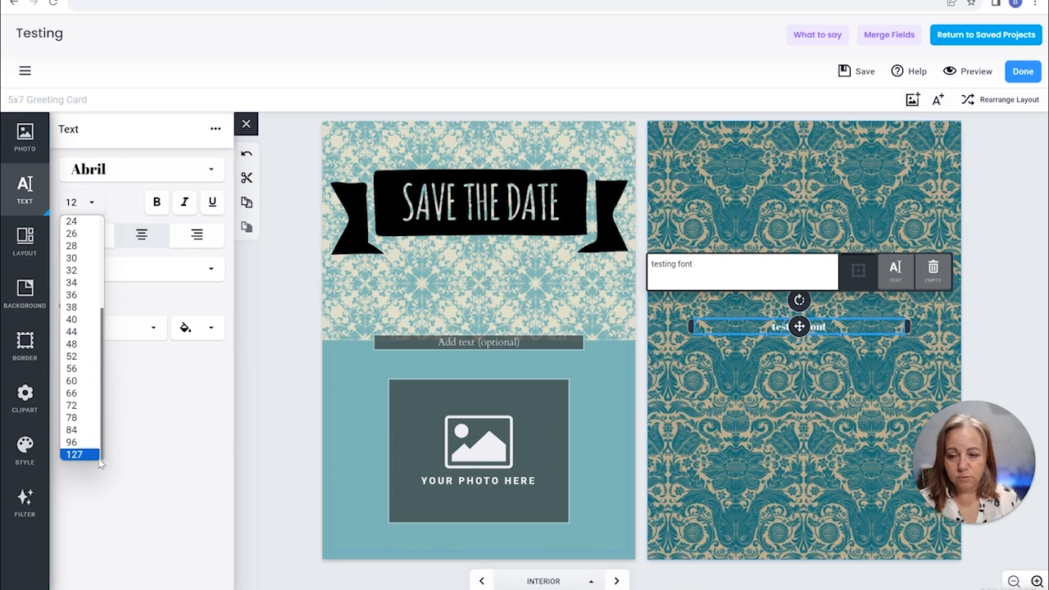
scroll(78, 278, up, 3)
click(82, 275)
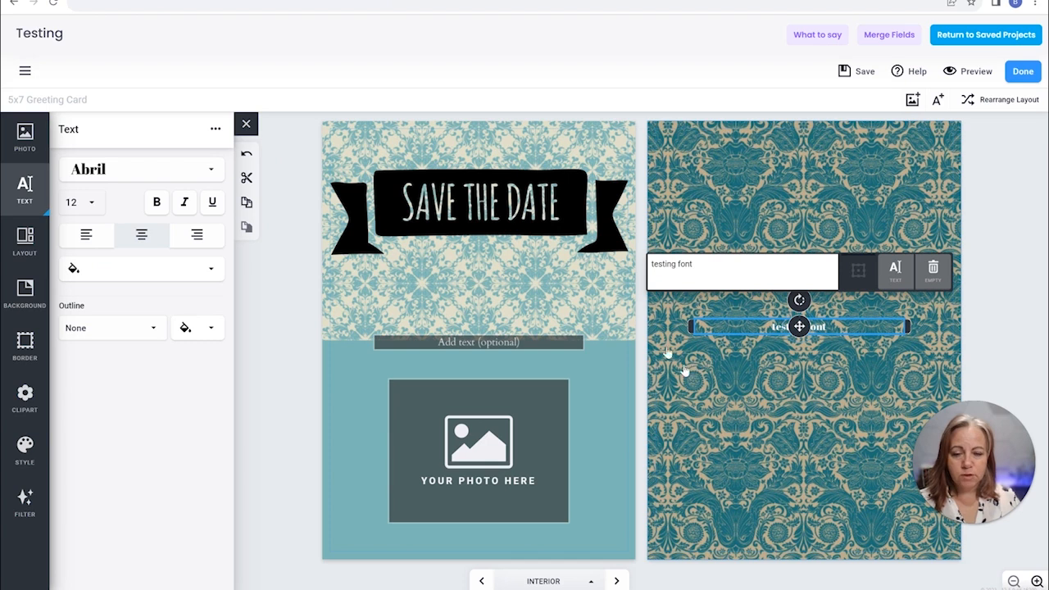
click(80, 202)
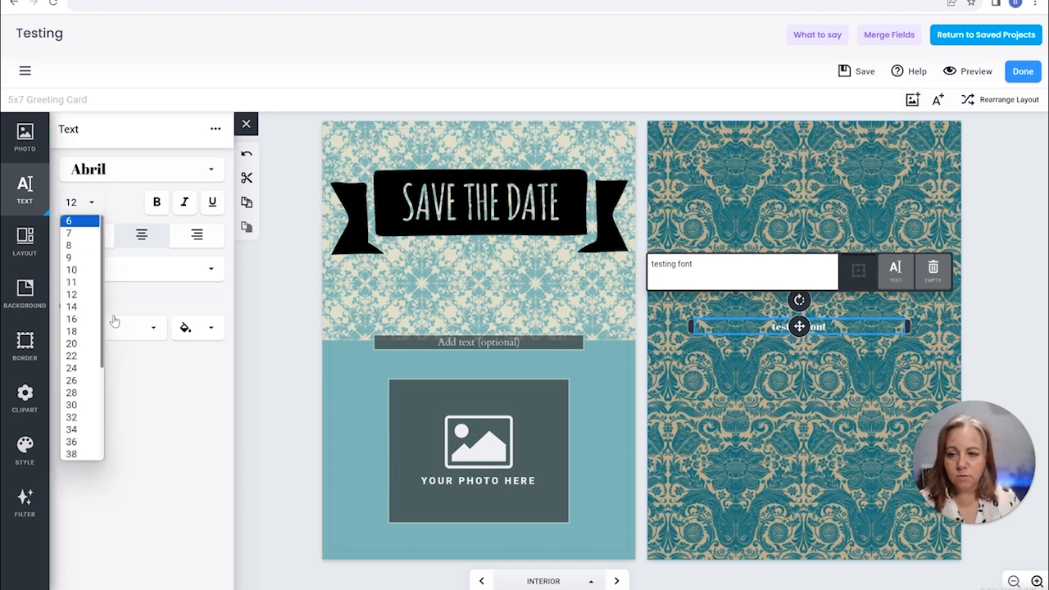
click(71, 307)
click(757, 426)
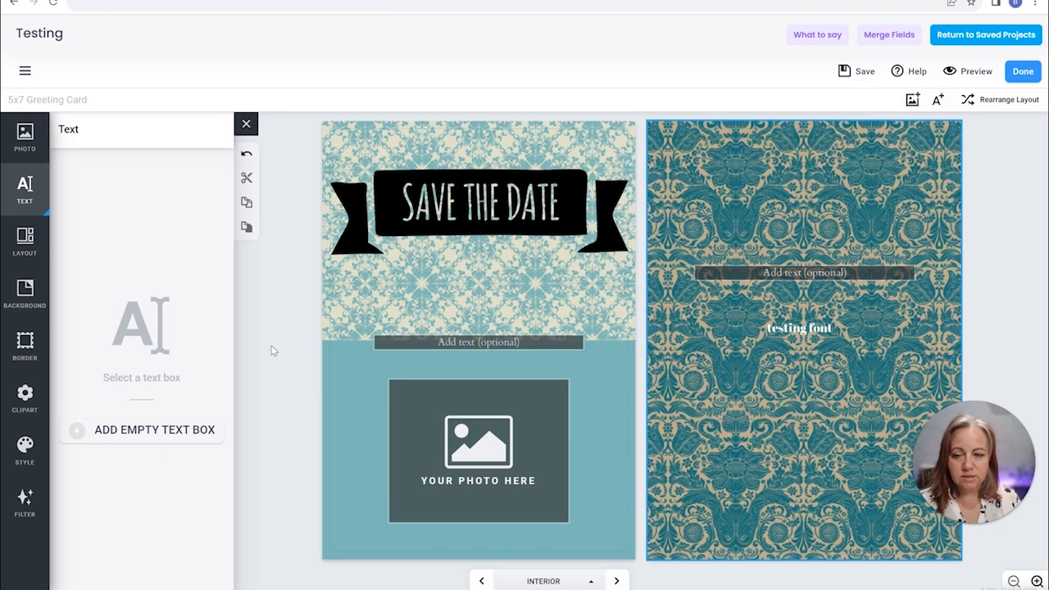
Preview the greeting card's cover and interior pages, and return to editing the interior
click(950, 71)
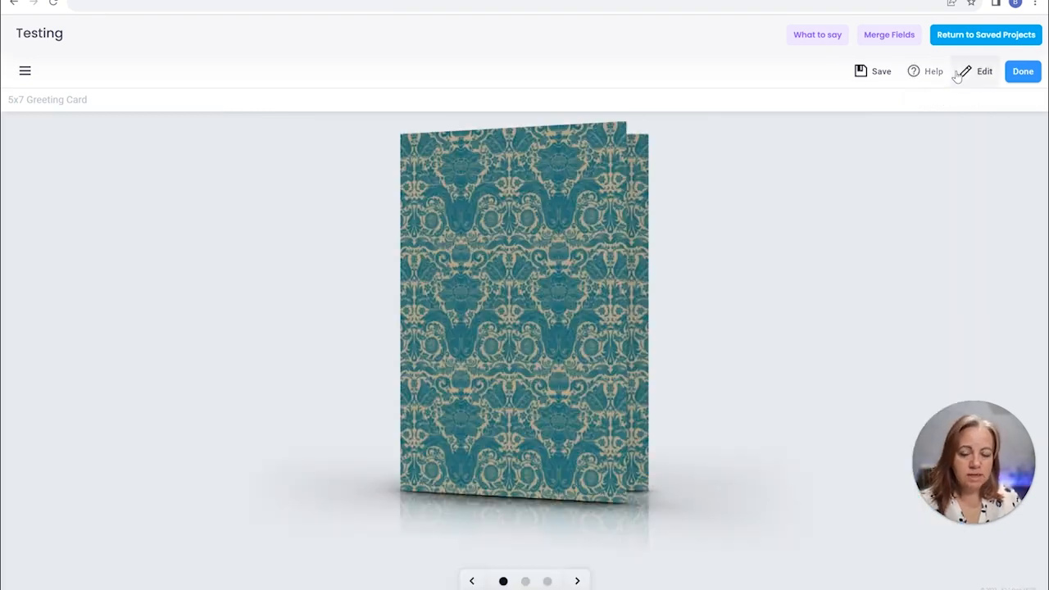
click(577, 581)
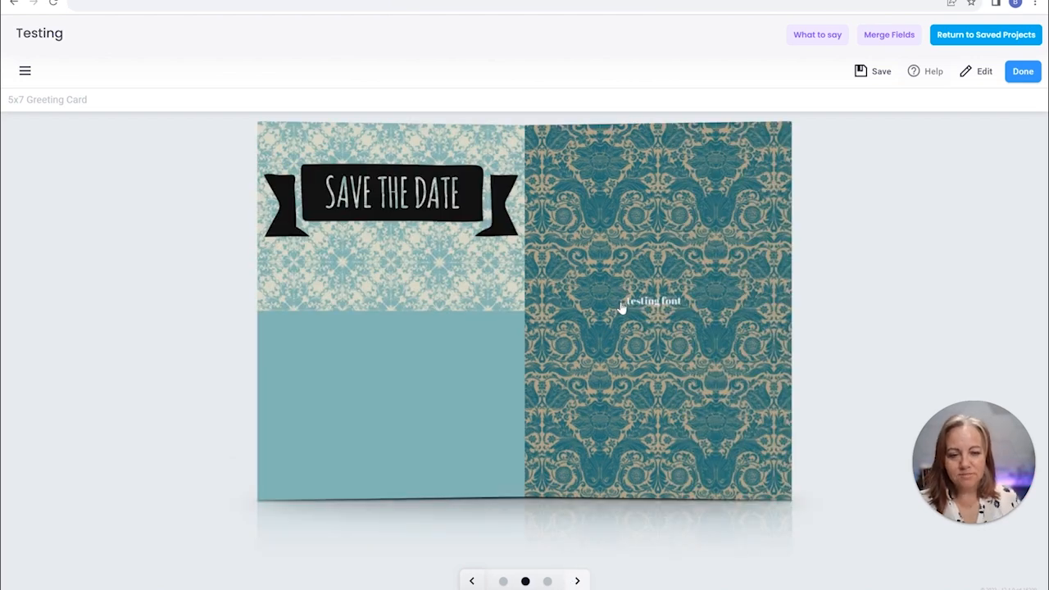
click(655, 309)
click(687, 330)
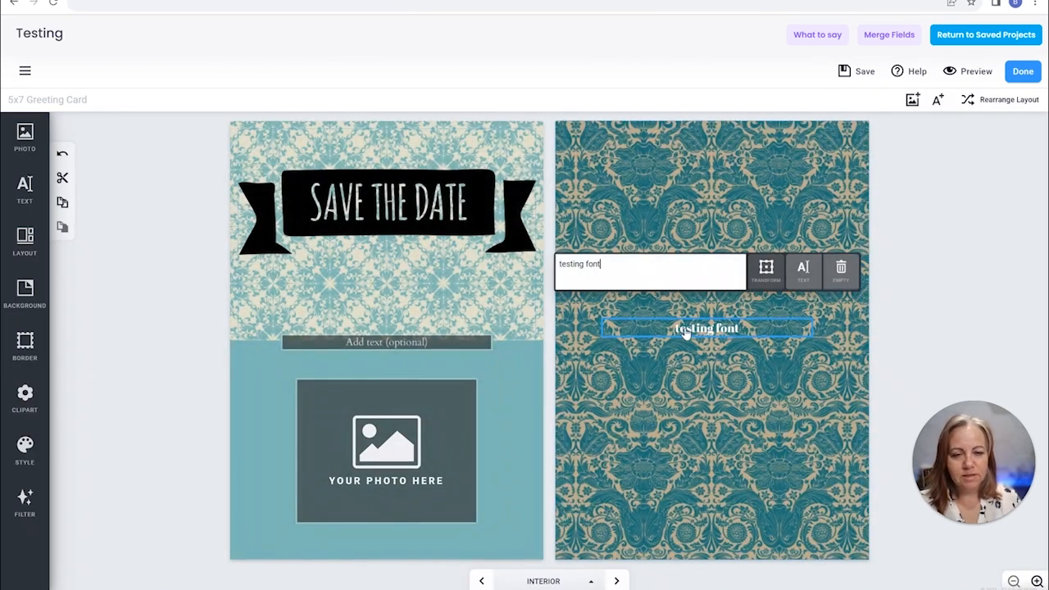
click(987, 171)
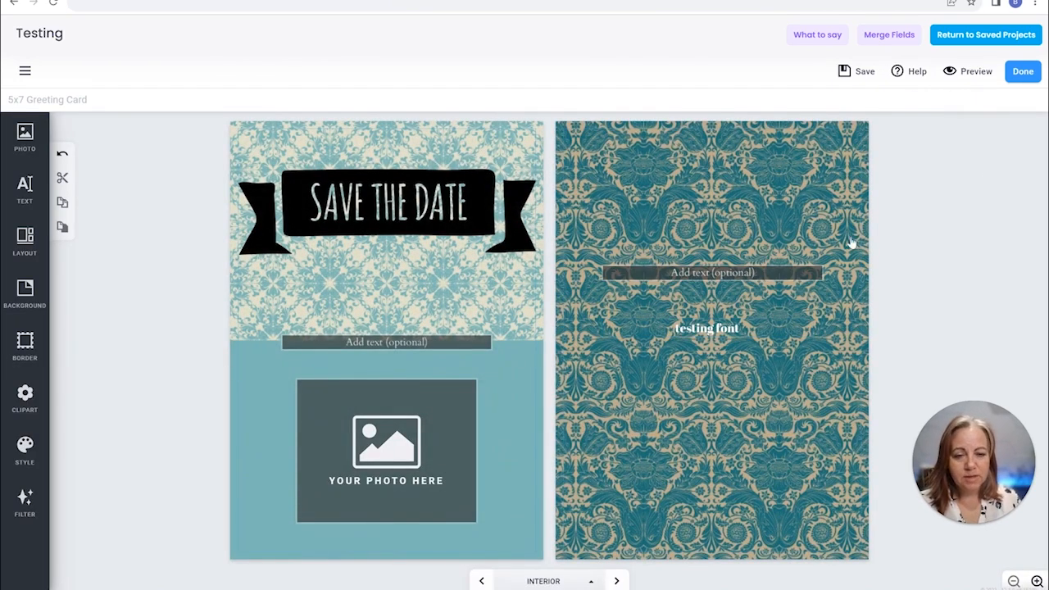
Copy the [[firstname]] merge field and paste it into the upper text box on the right interior page
click(873, 35)
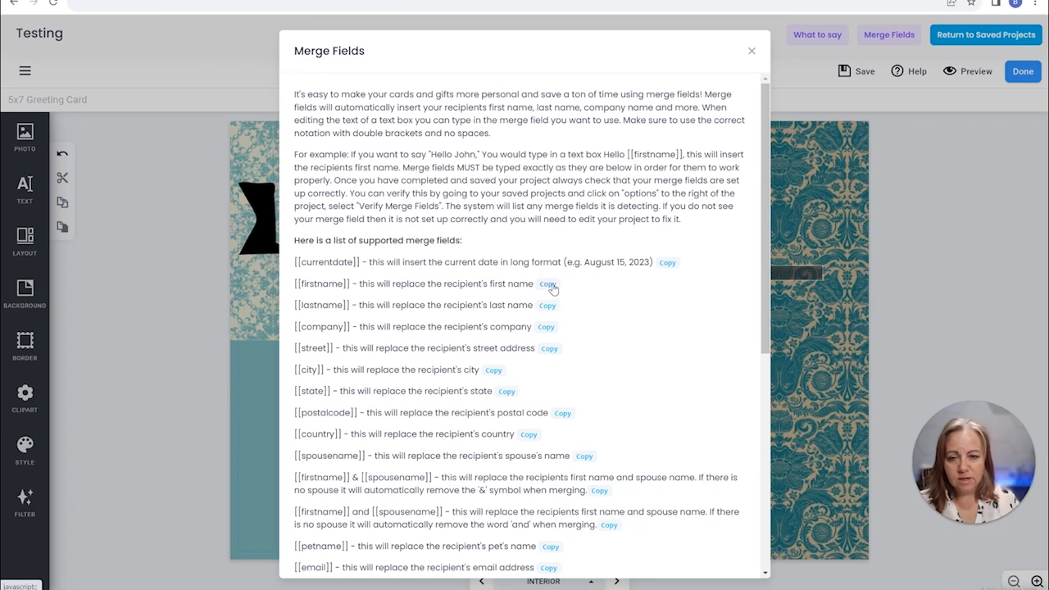
click(826, 335)
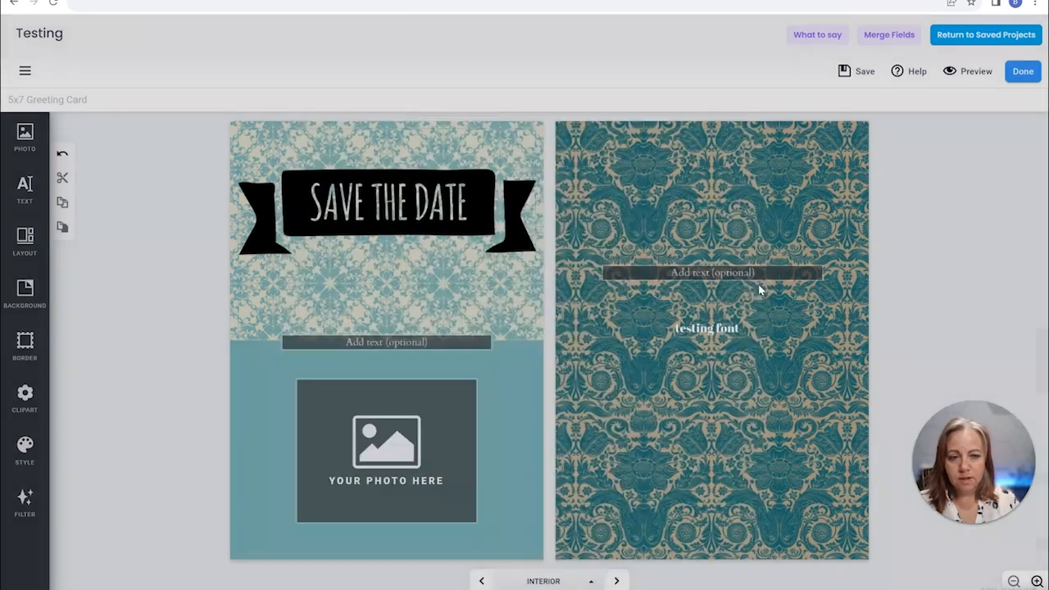
click(703, 276)
text([[firstname]])
right_click(628, 215)
key(Escape)
click(822, 411)
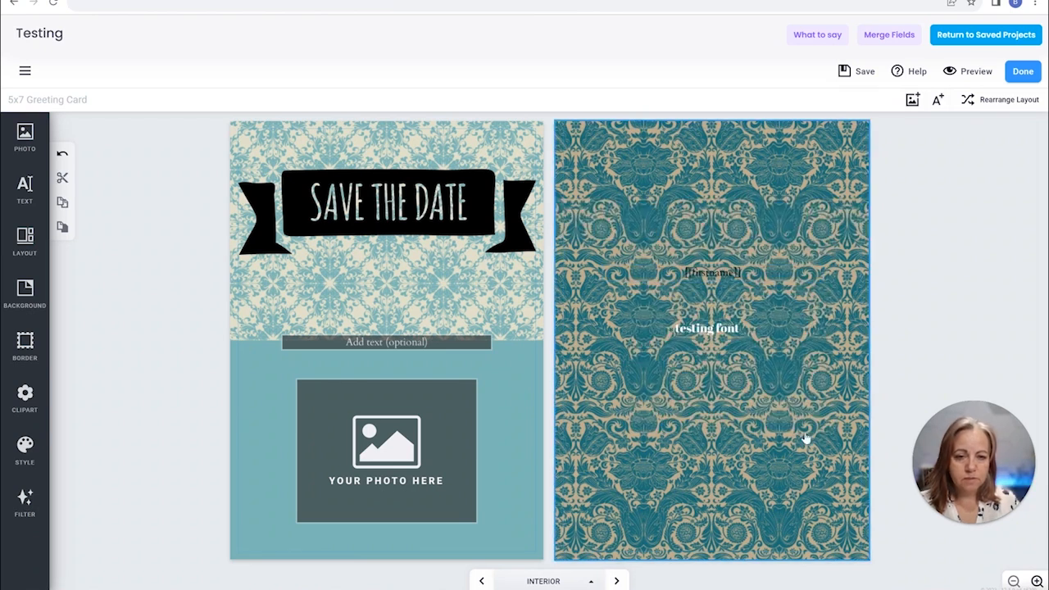
Add a black rectangle from the Basic Shapes clipart to the right interior page
click(23, 402)
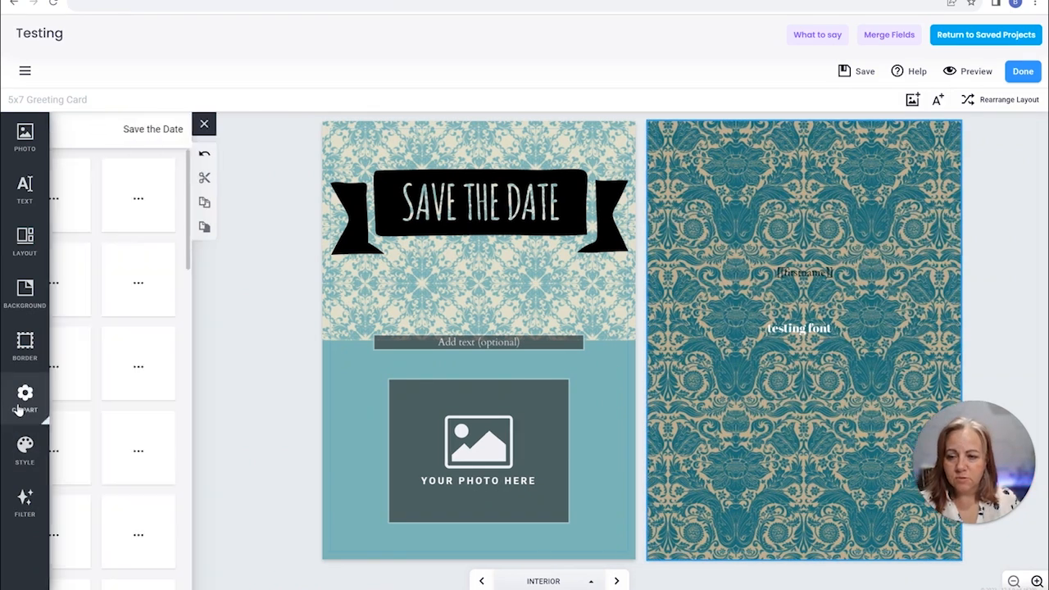
click(74, 129)
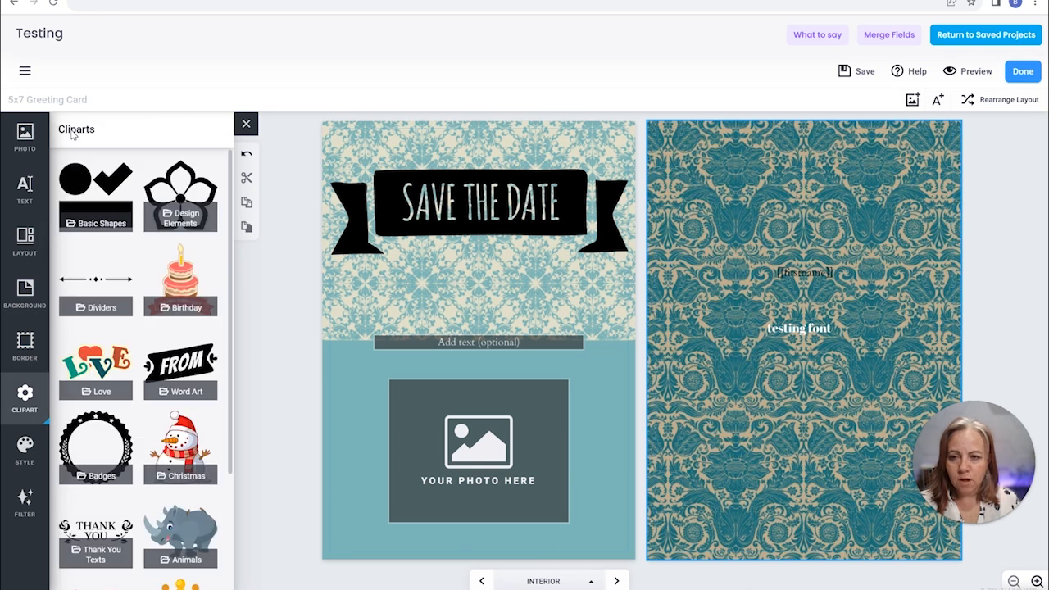
click(97, 190)
scroll(111, 512, down, 3)
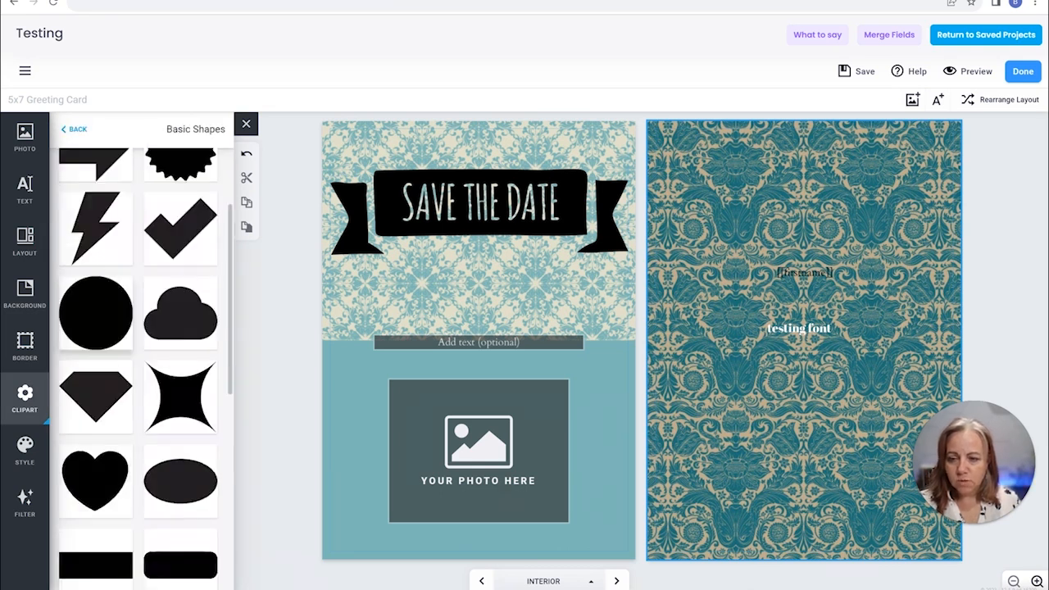
click(110, 512)
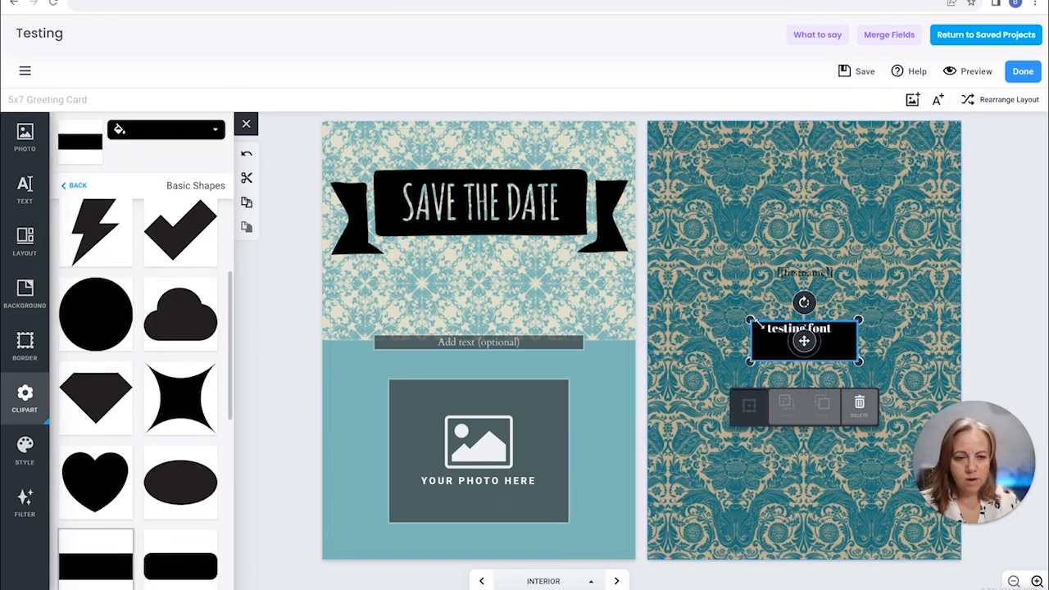
Enlarge the black rectangle to a full-width band at the page's upper edge and place the "testing font" text on it
drag(750, 320, 682, 297)
drag(856, 357, 970, 399)
drag(677, 291, 649, 281)
drag(826, 358, 838, 152)
drag(816, 330, 815, 162)
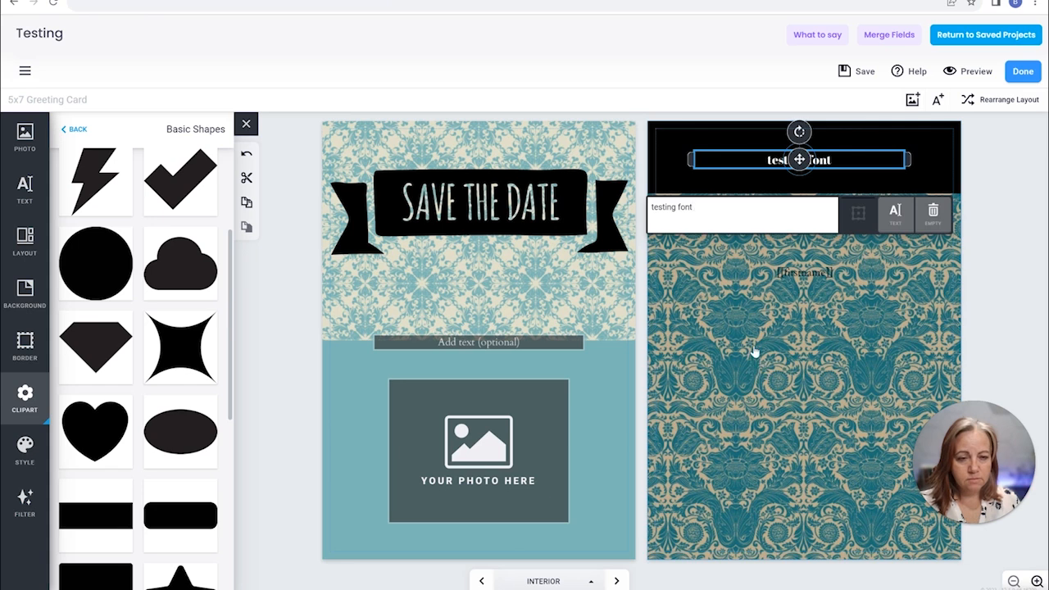
Move the black rectangle down to the lower edge of the right interior page, leaving the "testing font" text in place
click(754, 353)
click(798, 158)
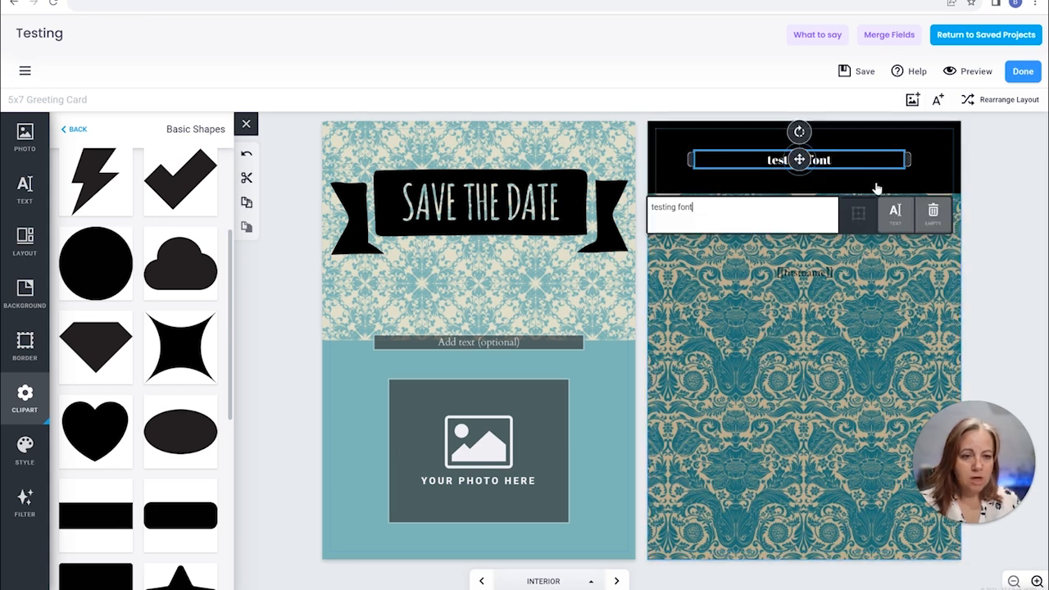
click(880, 180)
drag(880, 180, 866, 588)
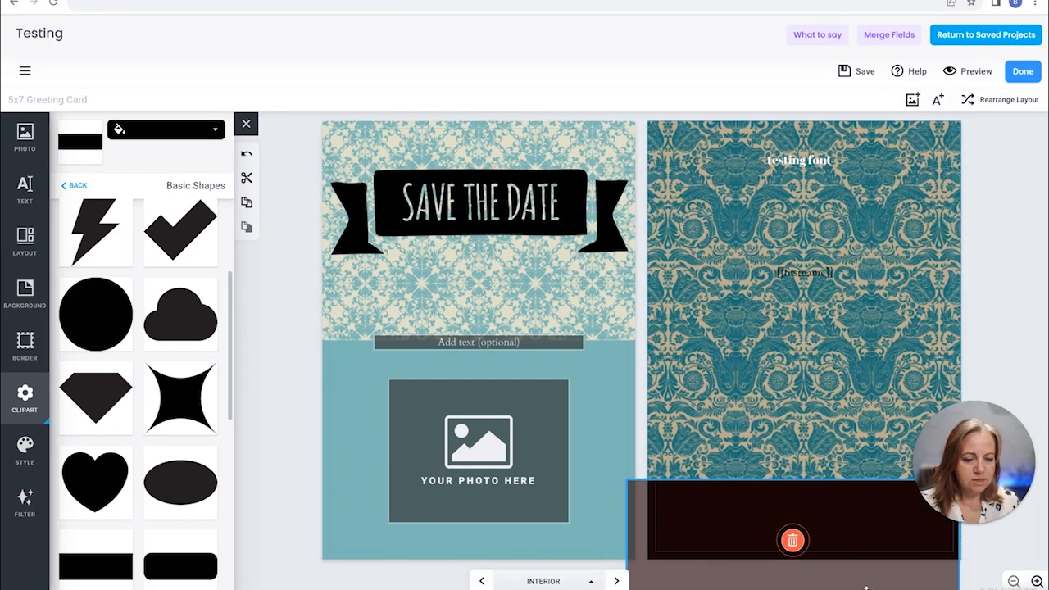
drag(866, 587, 882, 545)
drag(845, 454, 837, 501)
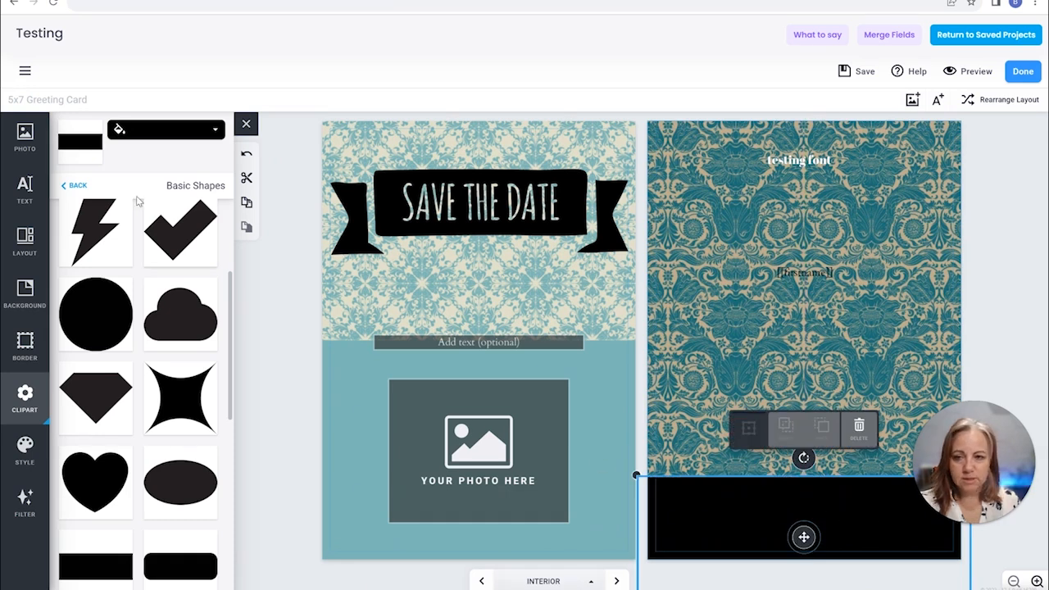
Recolor the rectangle golden yellow, and save the card before returning to the saved projects
click(166, 129)
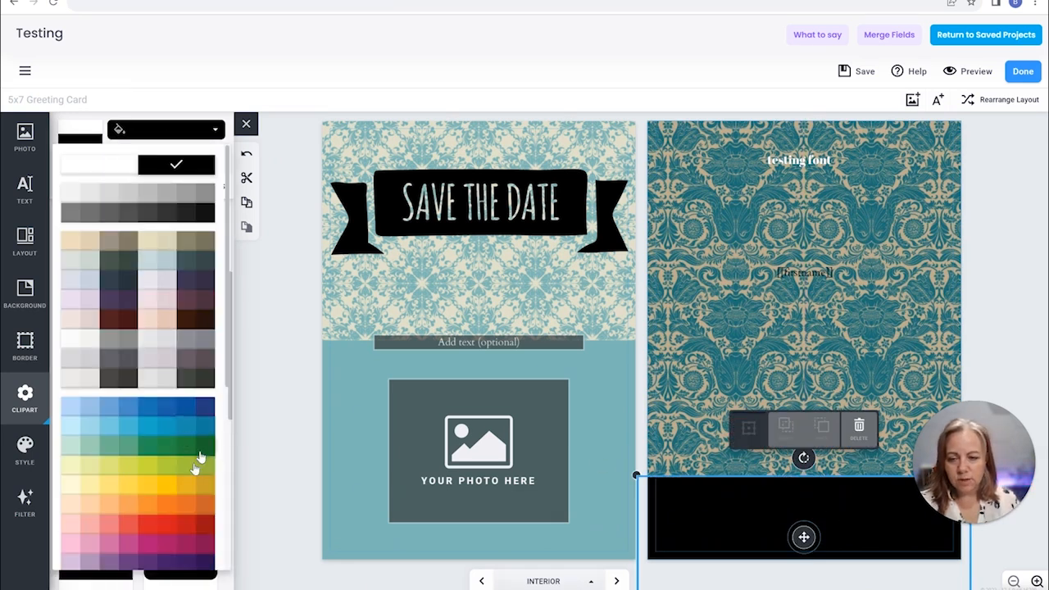
click(170, 488)
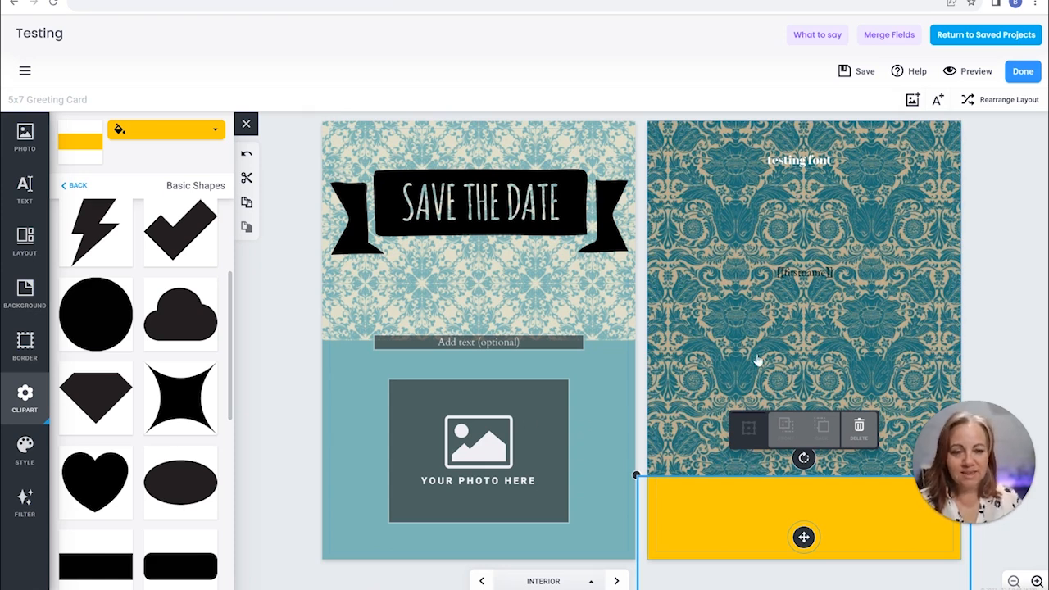
click(860, 71)
click(986, 36)
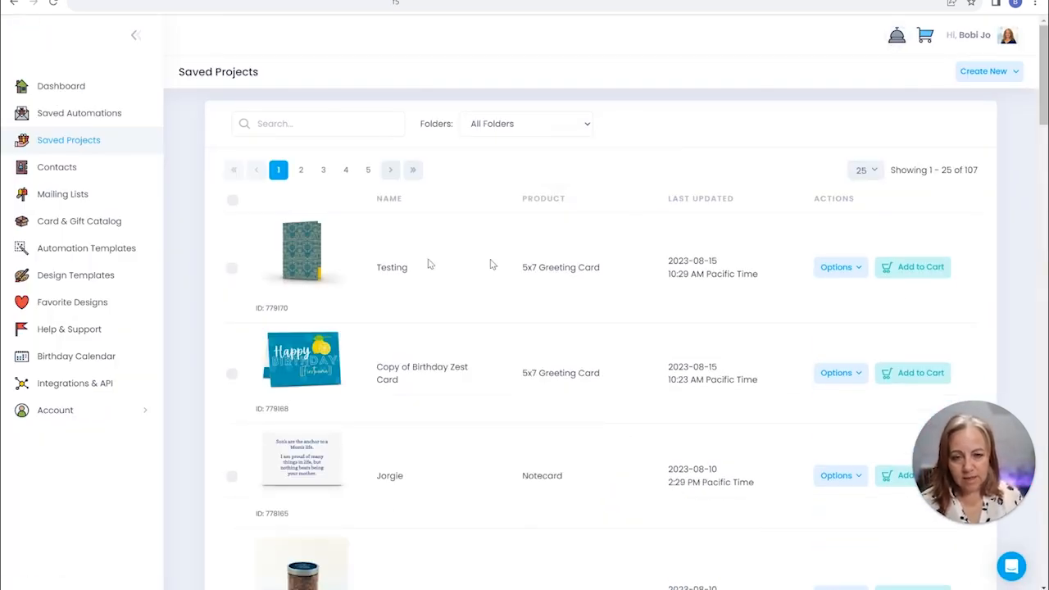
Verify the merge fields in the Testing greeting card project, then close the report
click(842, 269)
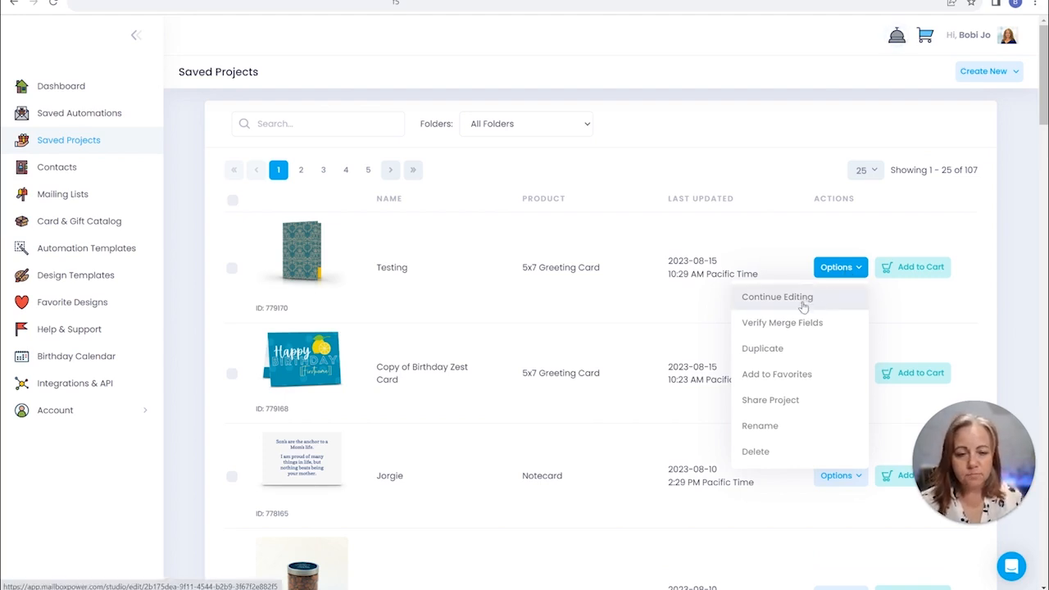
click(793, 327)
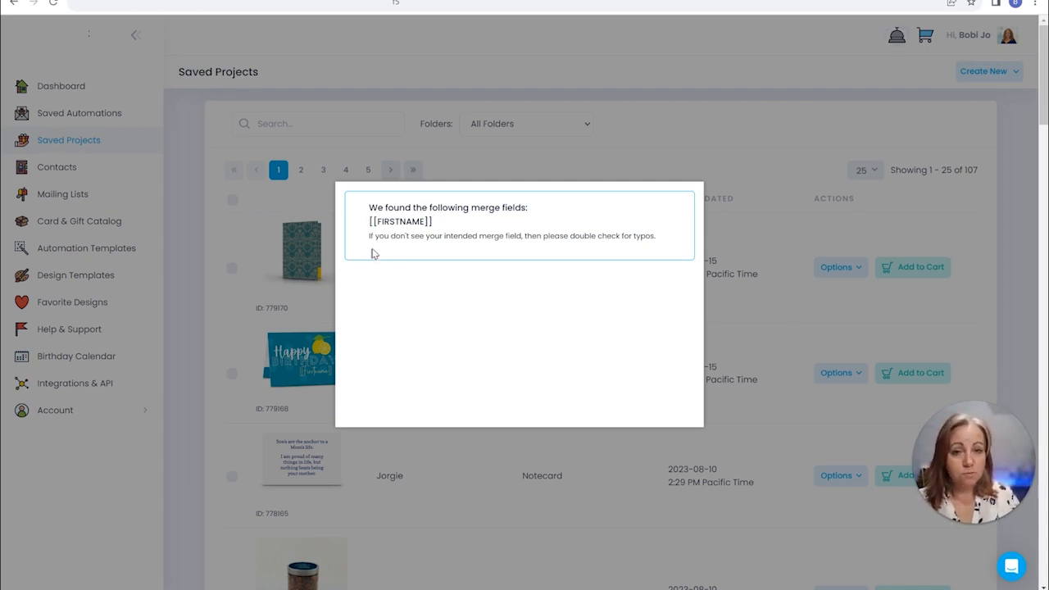
drag(366, 215, 435, 236)
click(497, 348)
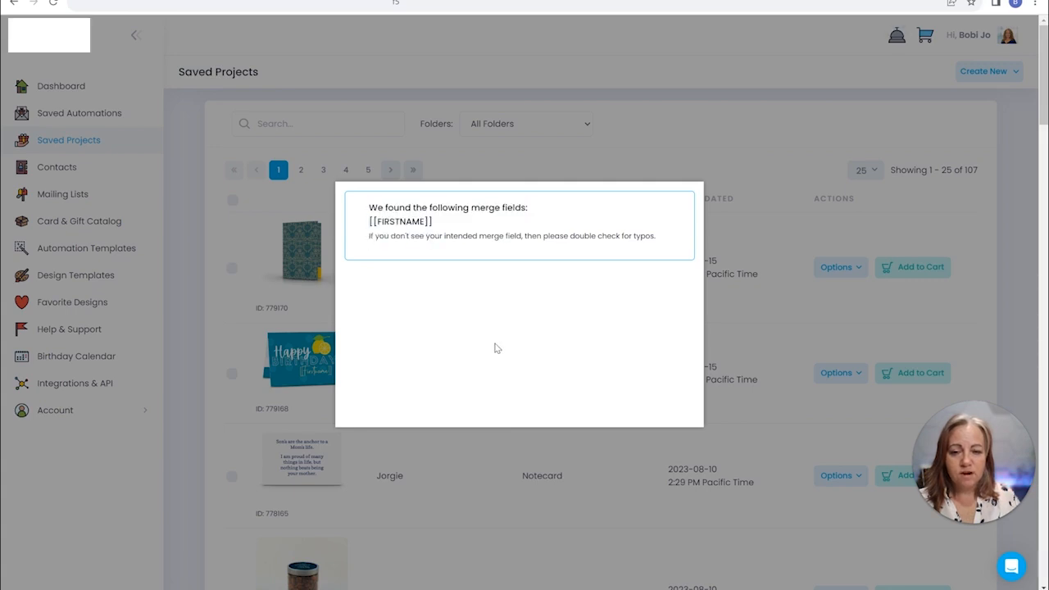
click(647, 170)
Rename the Testing project with the recipient's first name in possessive form followed by "Card"
click(835, 268)
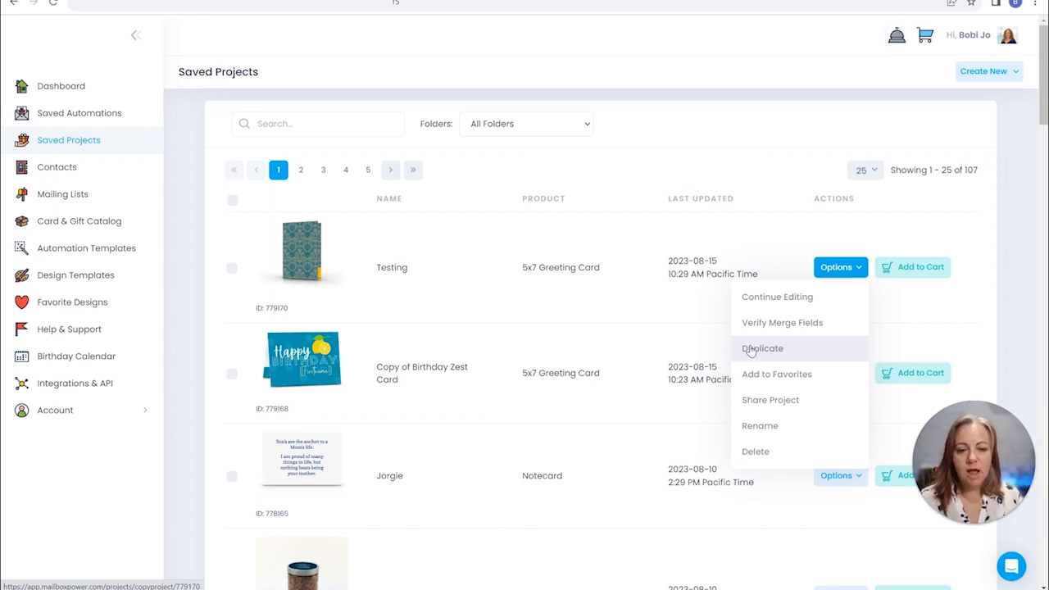
click(760, 425)
text(Joe's Card)
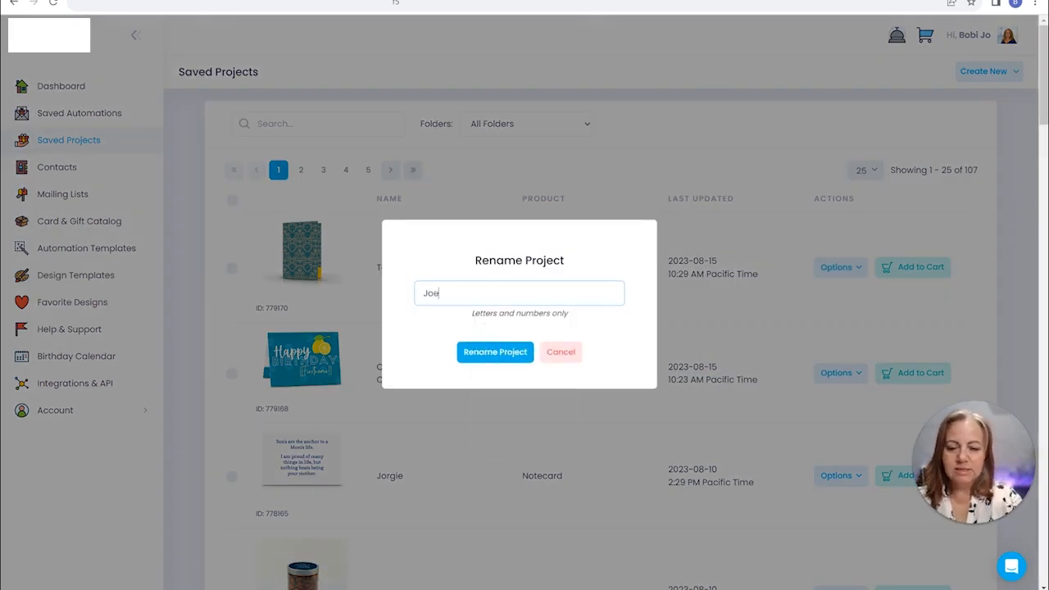
click(514, 360)
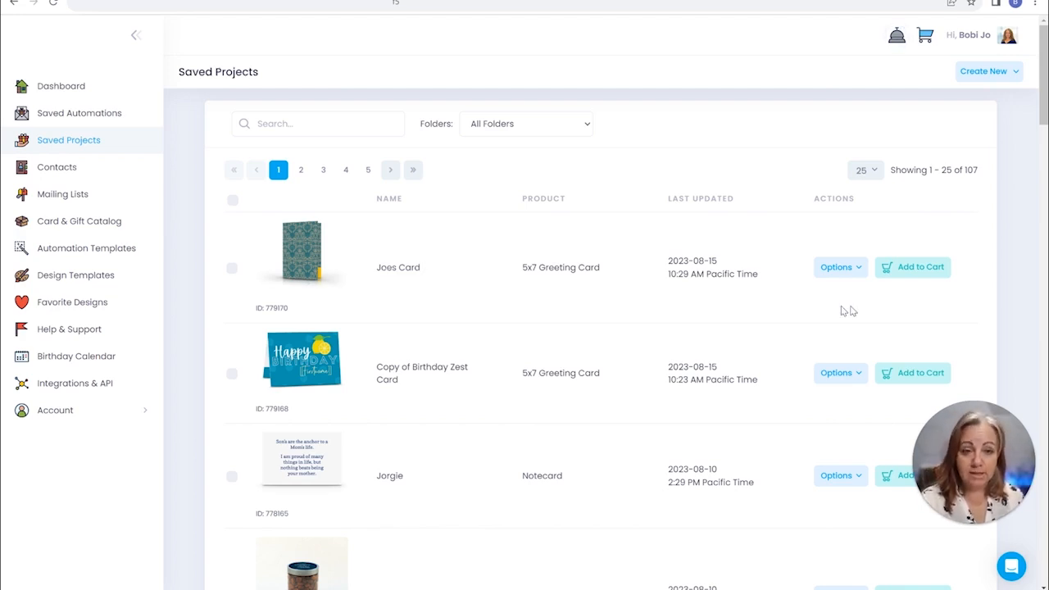
Duplicate the renamed 5x7 greeting card project
click(836, 267)
click(753, 351)
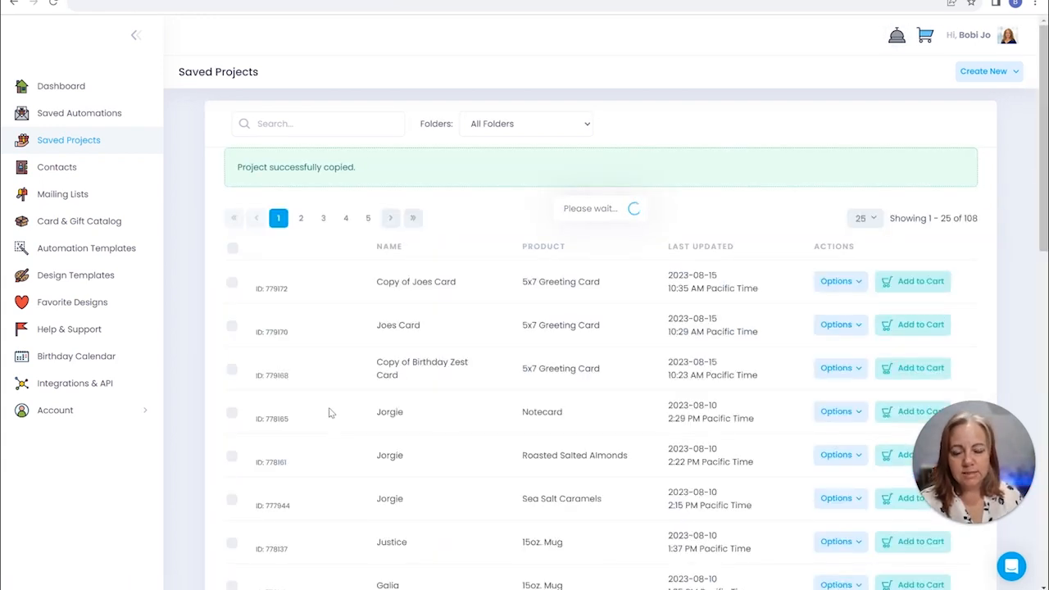
drag(457, 326, 462, 329)
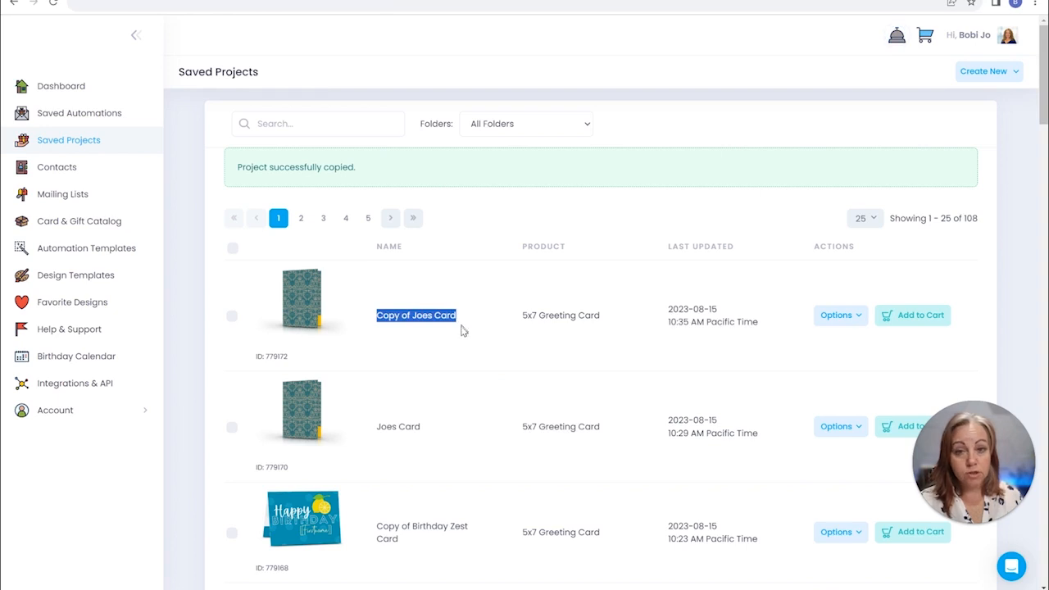
Rename the duplicated greeting card with another recipient's first name in possessive form followed by "Card"
click(836, 314)
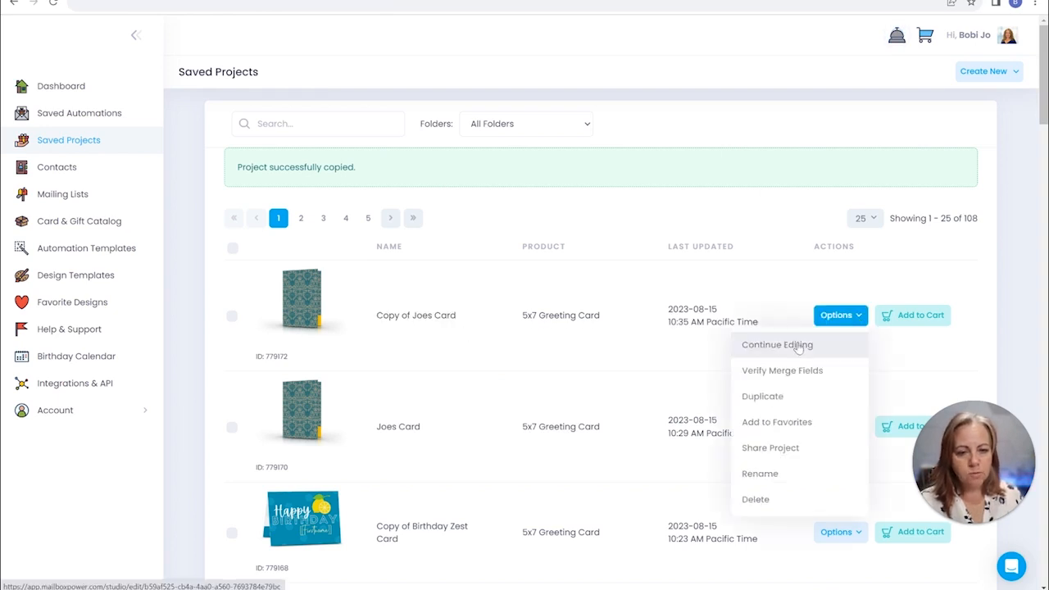
click(759, 473)
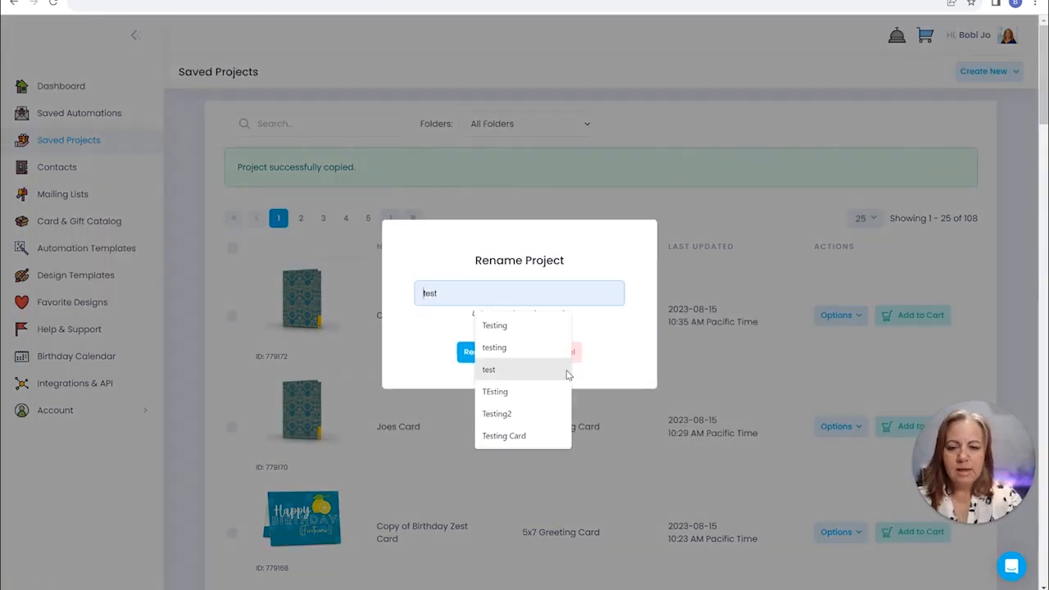
click(500, 368)
text(es)
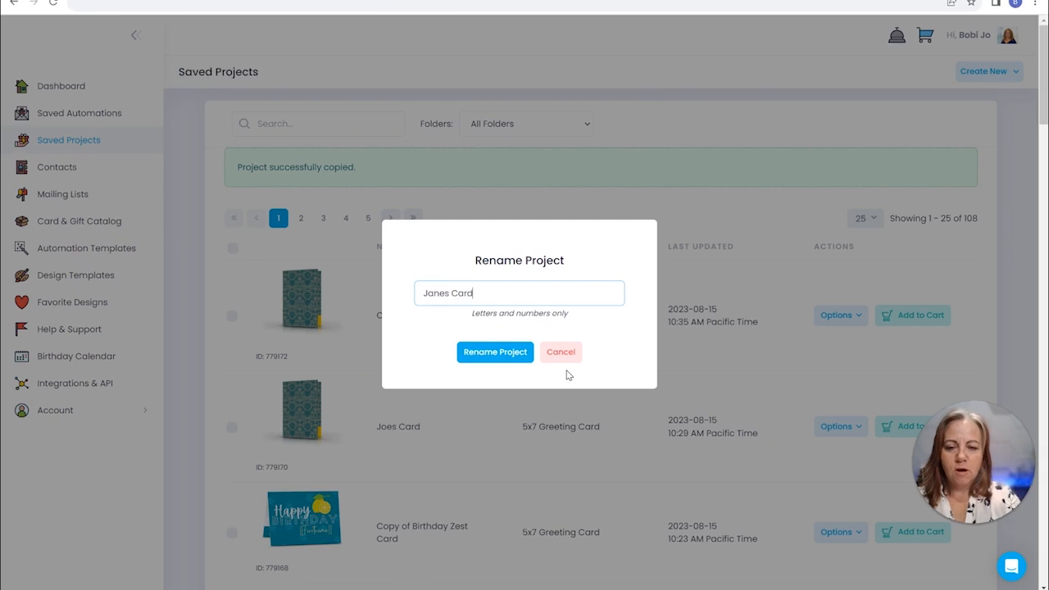
text( Card)
click(496, 351)
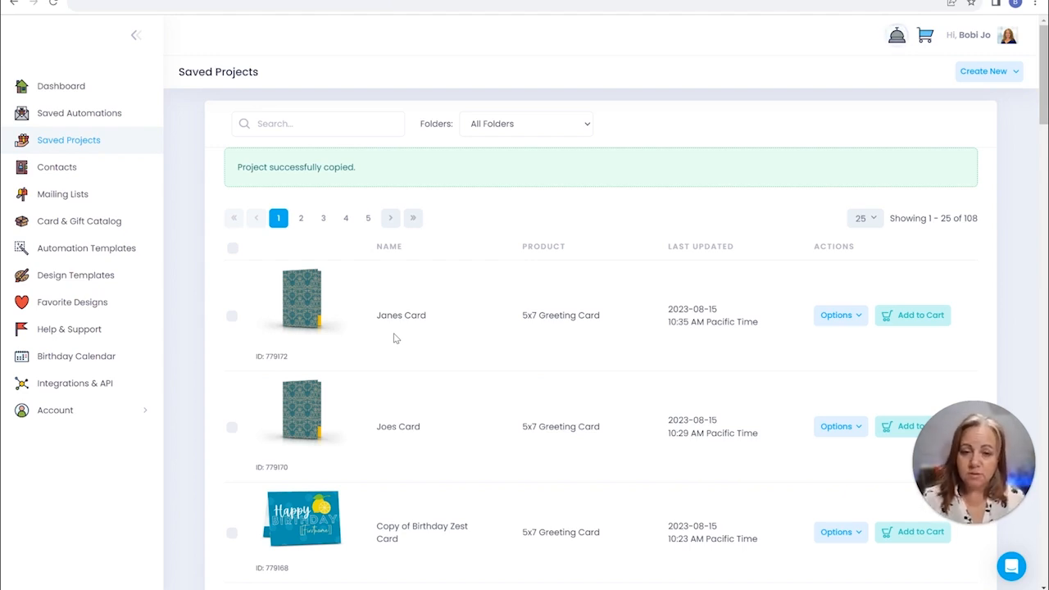
Check which products the Roasted Salted Almonds design can be duplicated onto, and close the product choice without picking one
scroll(475, 403, down, 3)
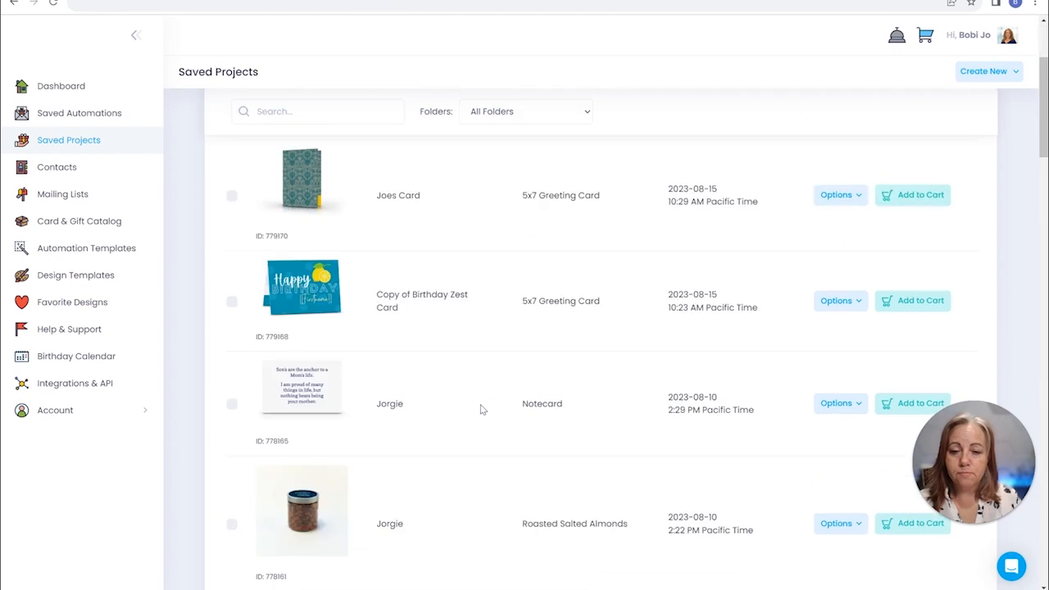
scroll(563, 365, down, 2)
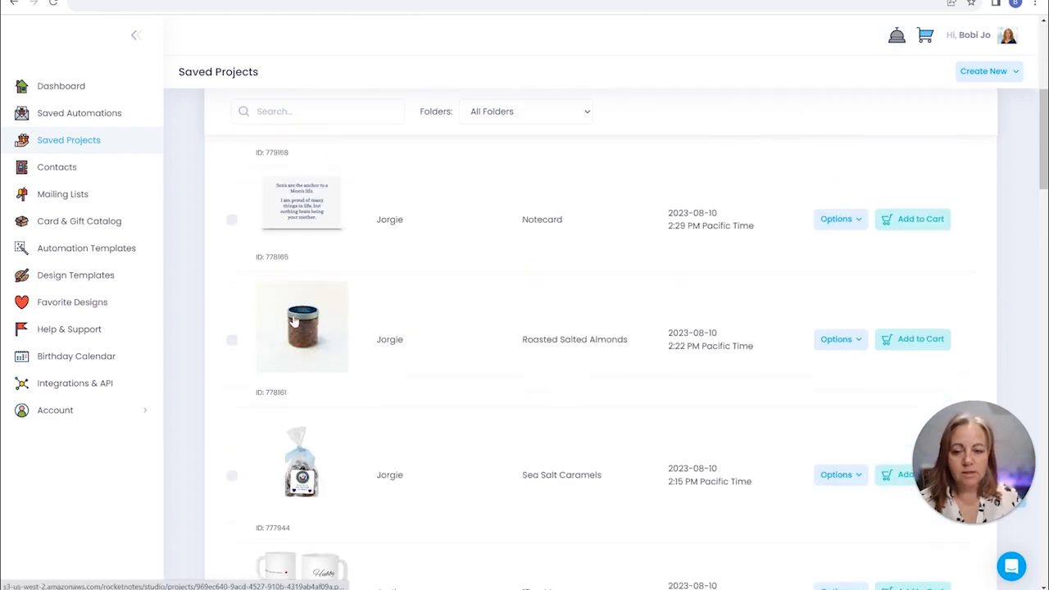
click(839, 343)
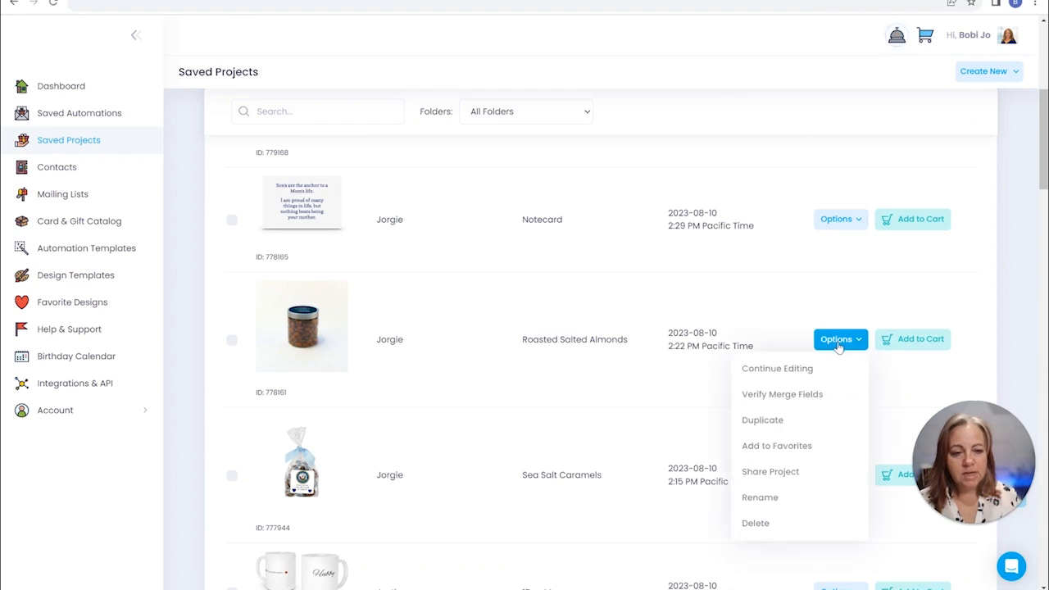
click(766, 421)
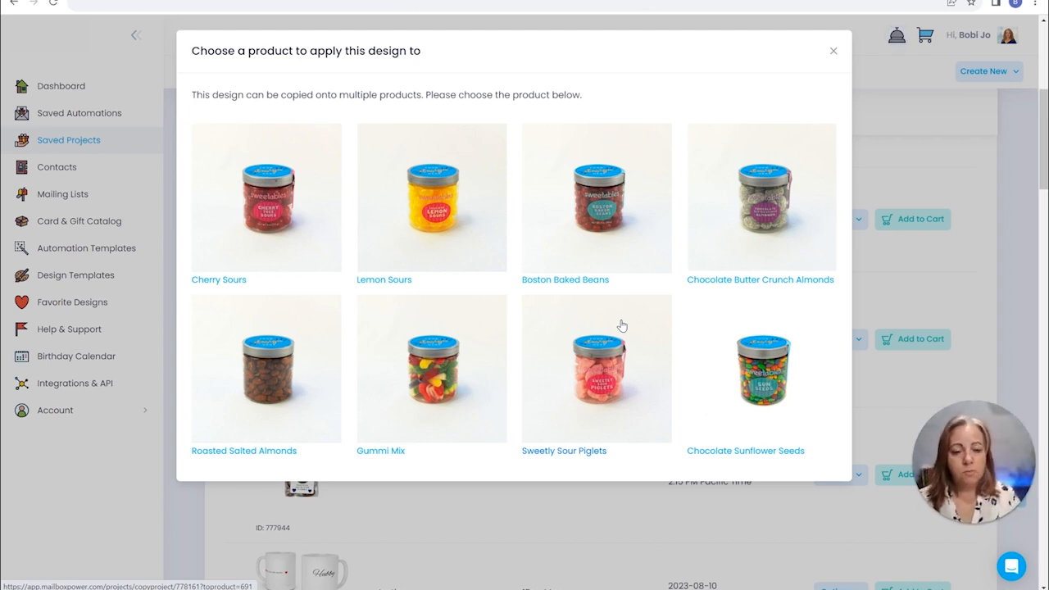
click(833, 51)
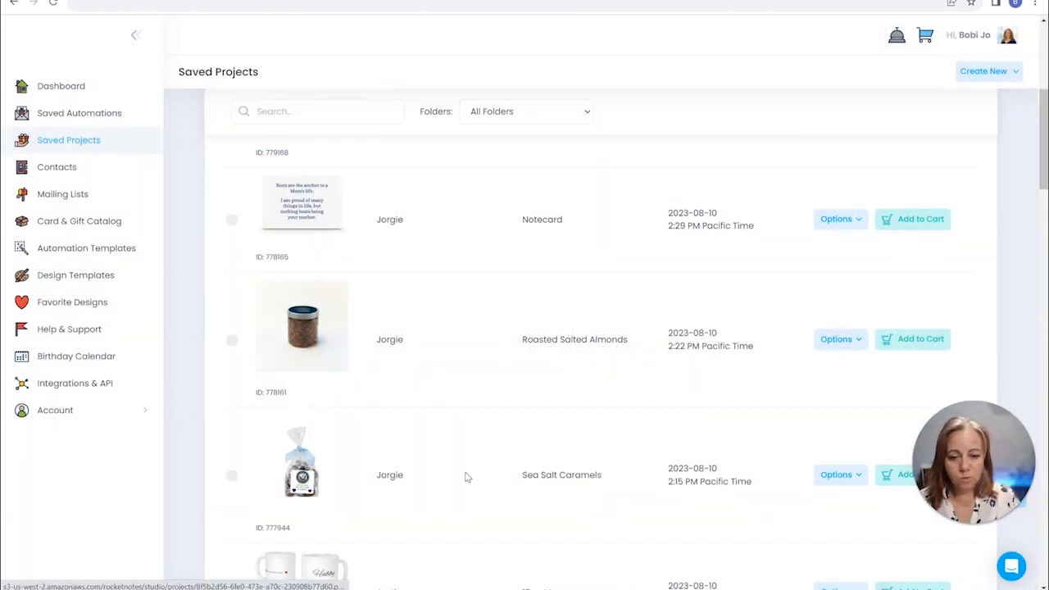
Duplicate the saved Sea Salt Caramels project onto the Sea Salt Caramels product and preview the copy's enlarged image
click(836, 475)
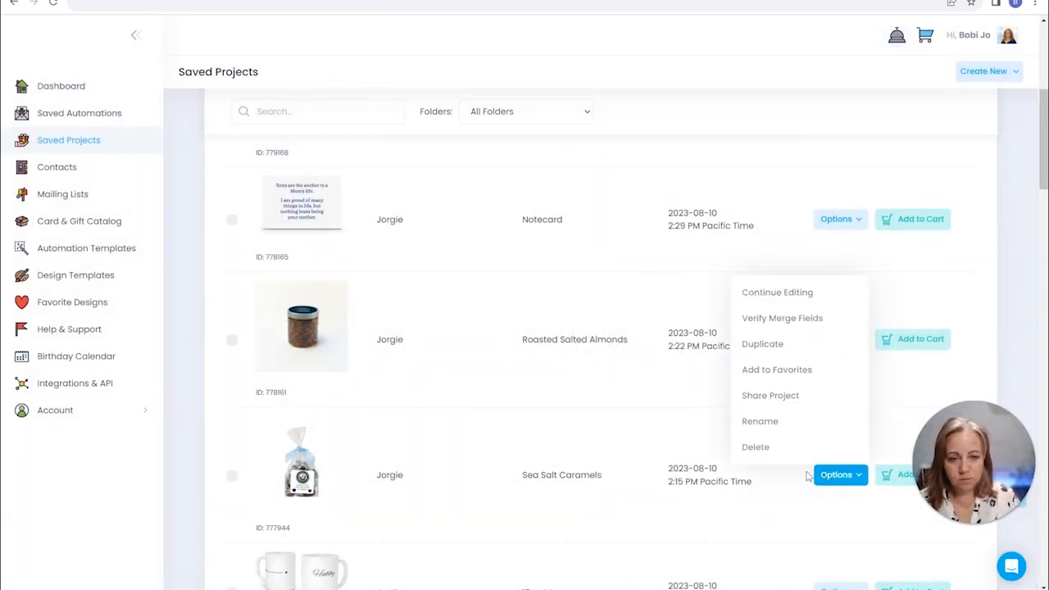
click(761, 343)
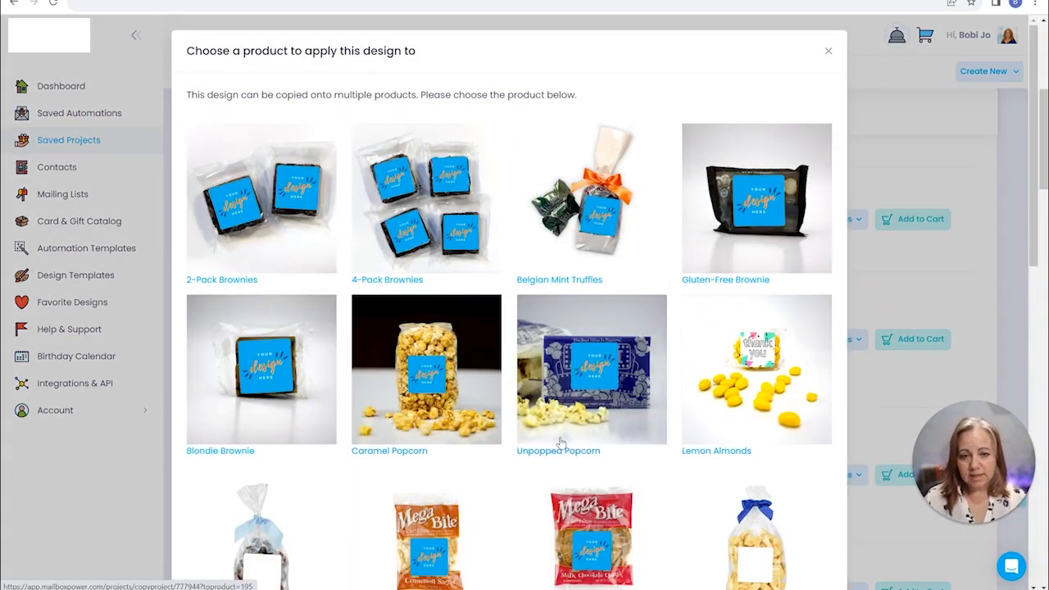
scroll(562, 432, down, 6)
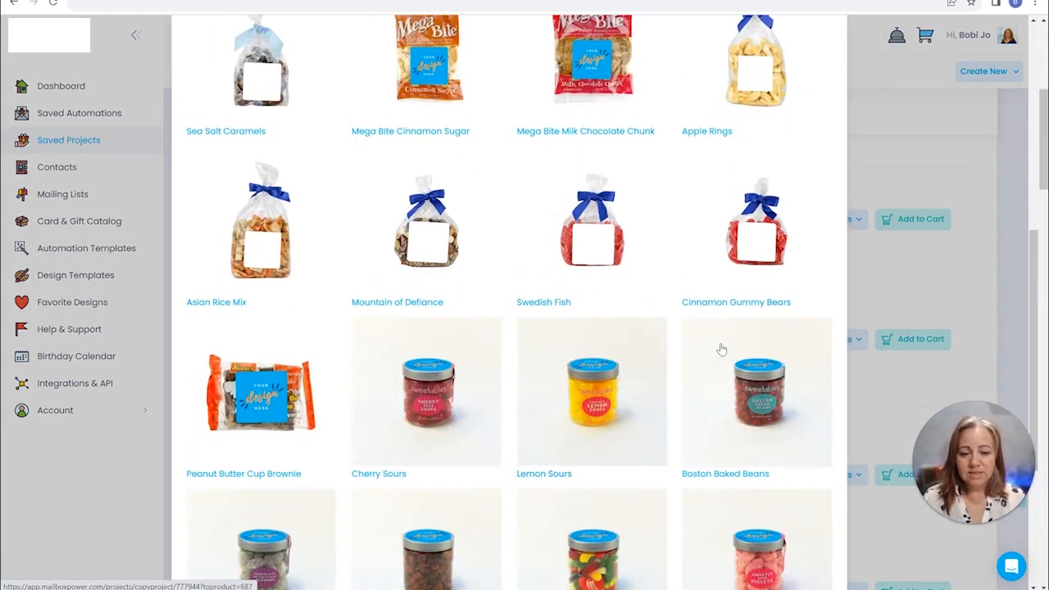
click(426, 405)
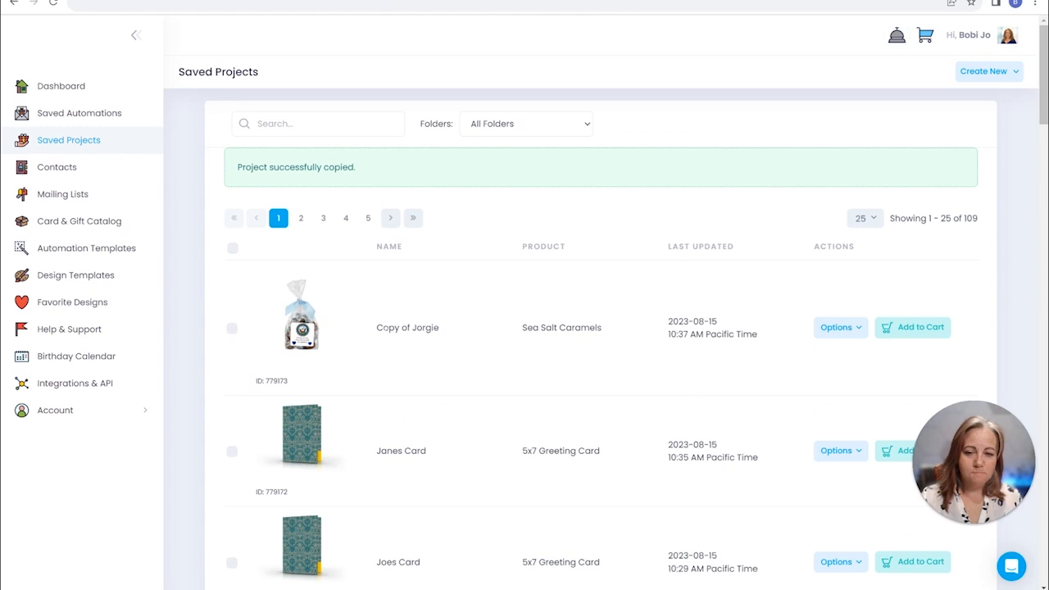
click(292, 338)
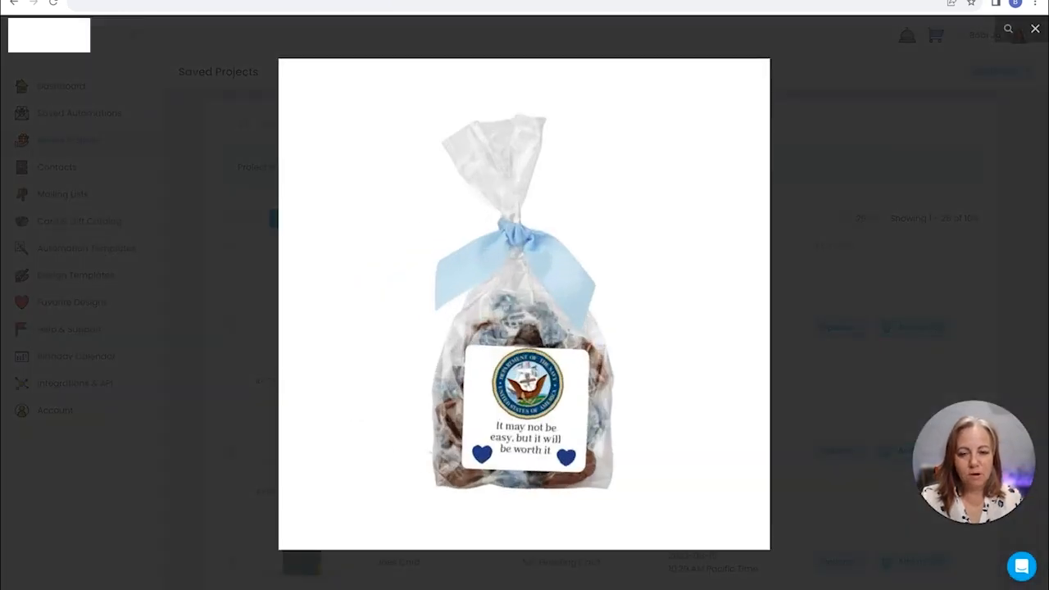
click(237, 366)
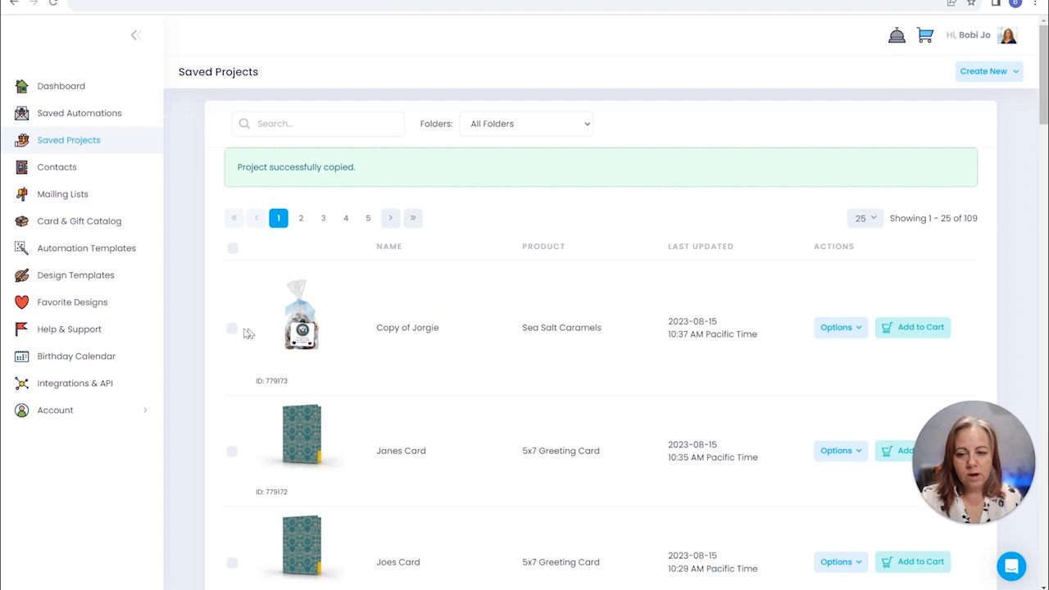
Delete the duplicated Sea Salt Caramels project from the saved projects and confirm the deletion
click(232, 329)
click(309, 157)
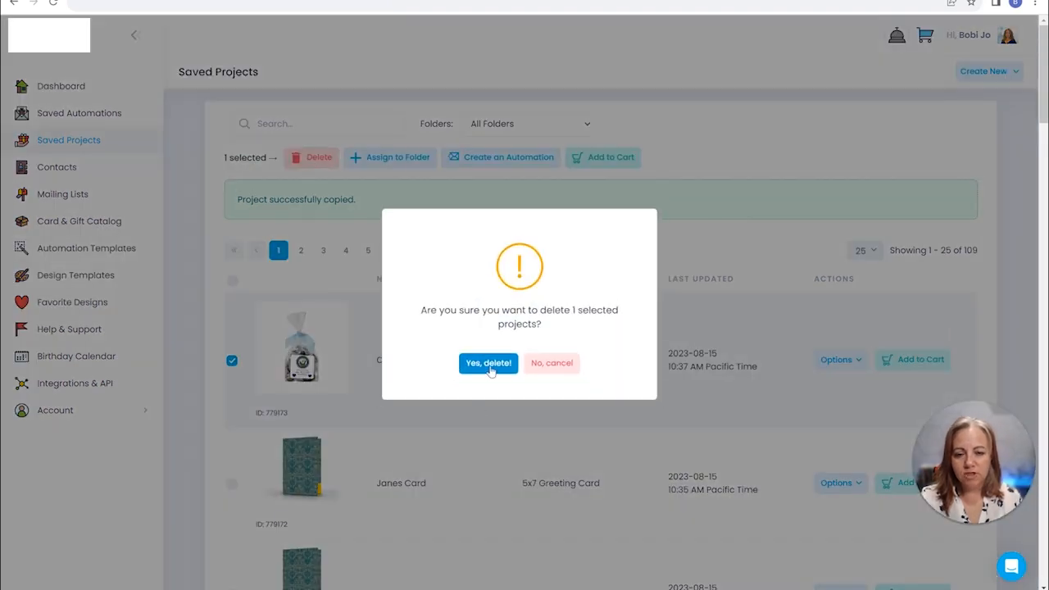
click(488, 363)
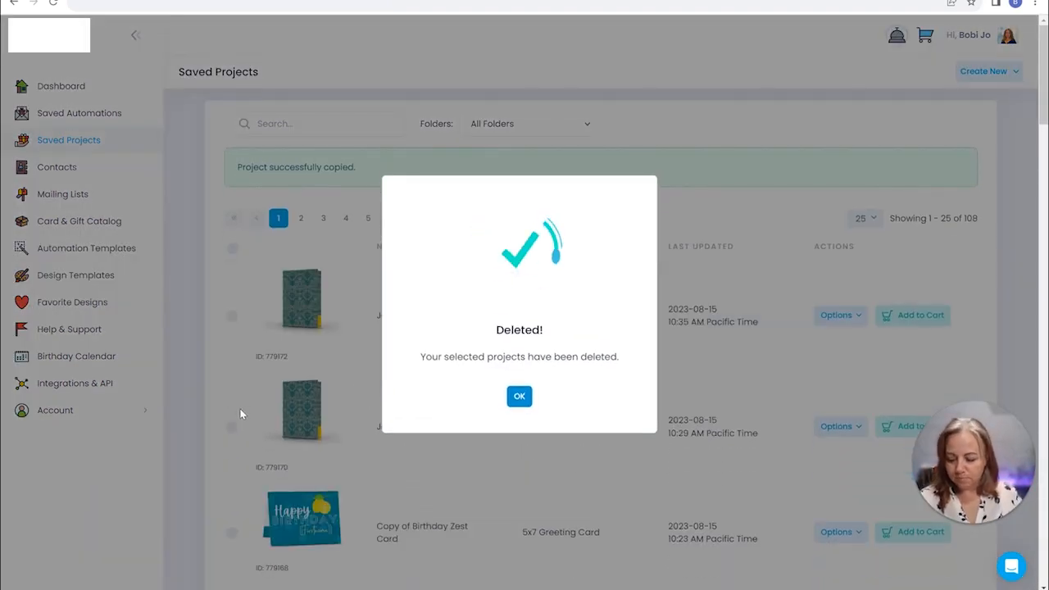
click(516, 398)
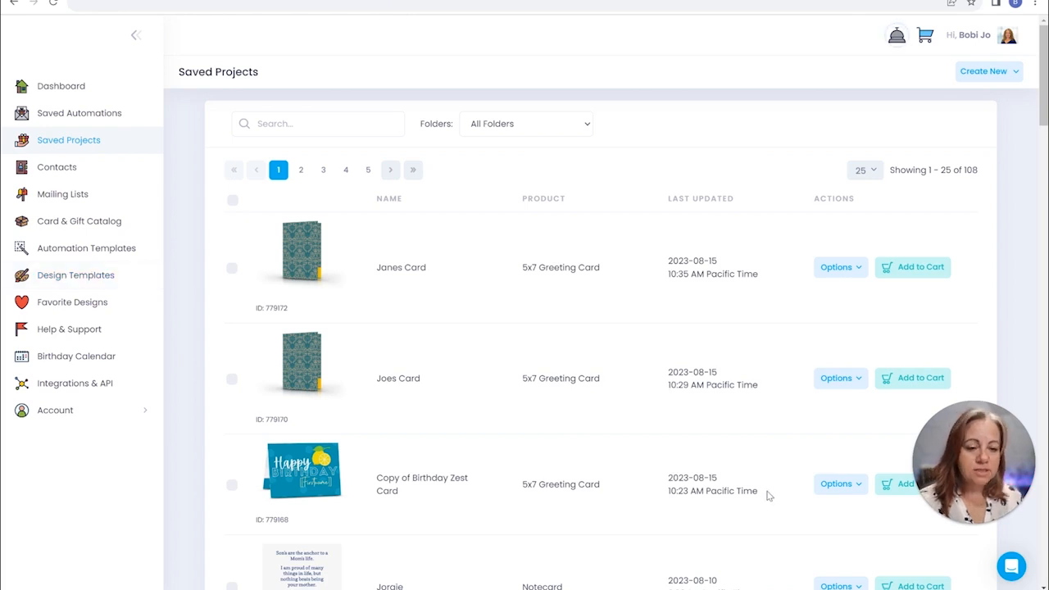
Check the support chat's messaging and help article options, and close the chat
click(1005, 563)
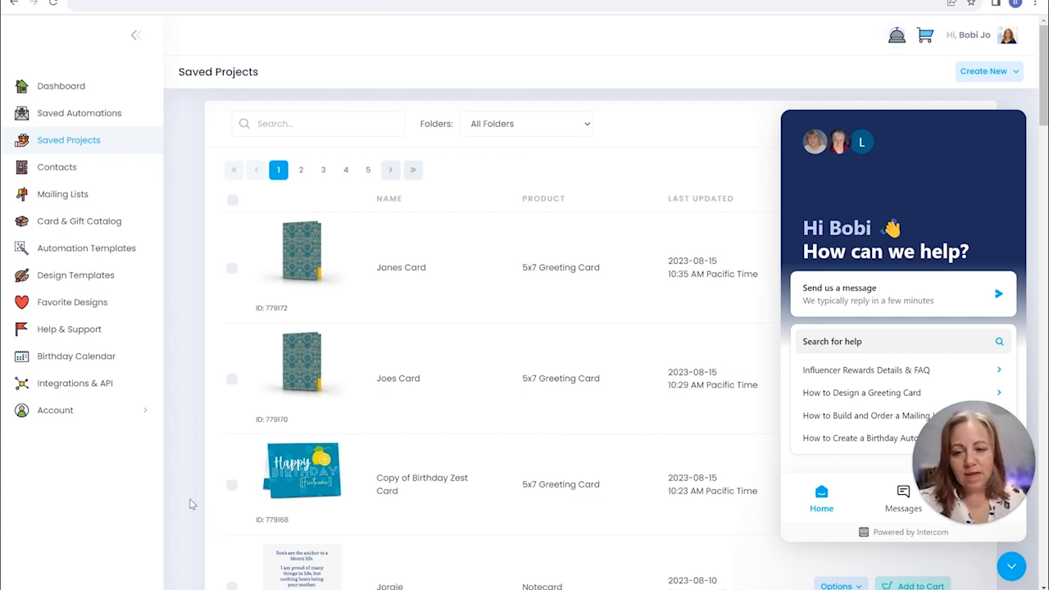
click(1016, 565)
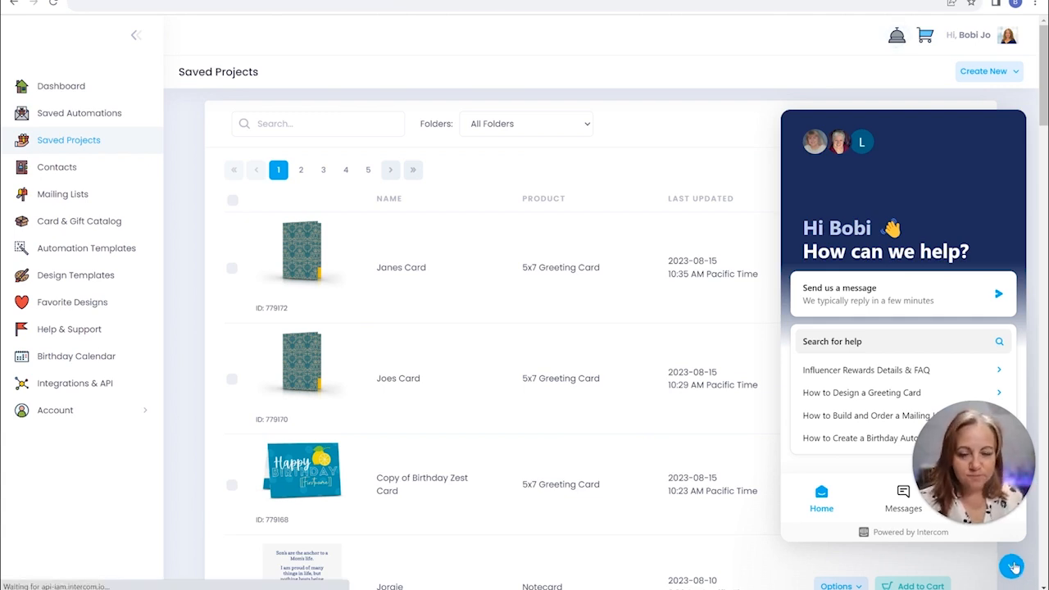